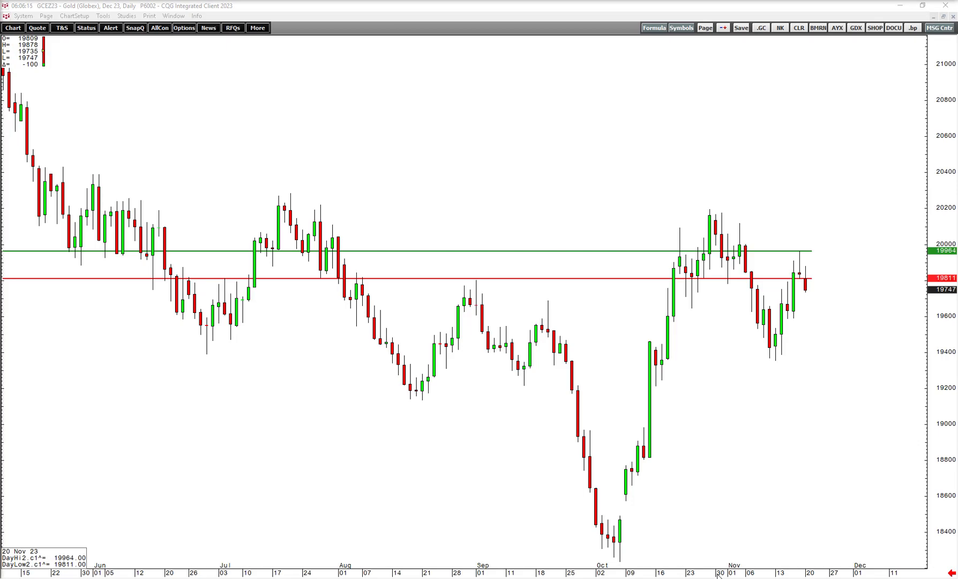
# Examine the recent daily gold candles around the DayHi2 and DayLow2 lines
pyautogui.moveTo(713, 575); pyautogui.dragTo(680, 574)
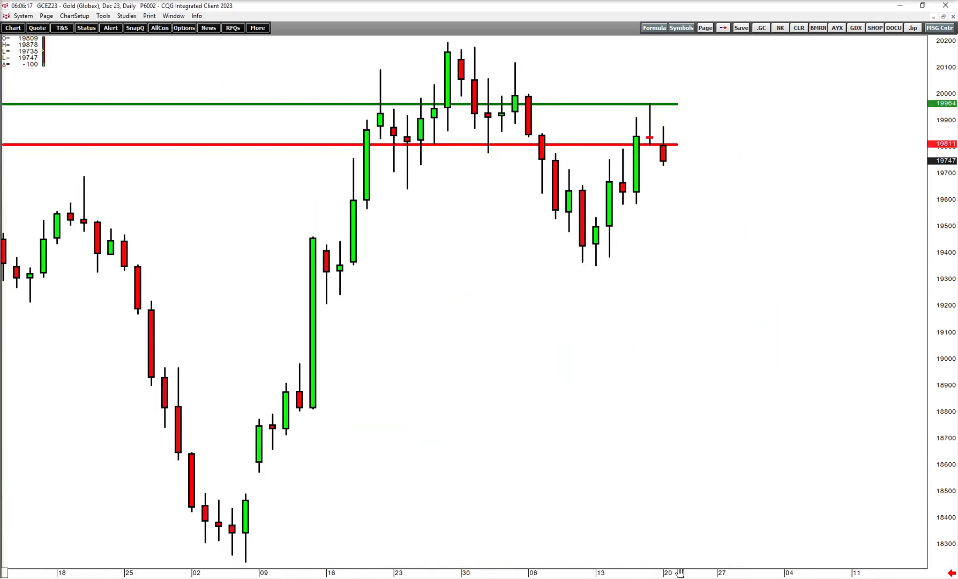
pyautogui.moveTo(941, 306); pyautogui.dragTo(940, 232)
pyautogui.moveTo(790, 254); pyautogui.dragTo(803, 248)
pyautogui.scroll(-3, 803, 247)
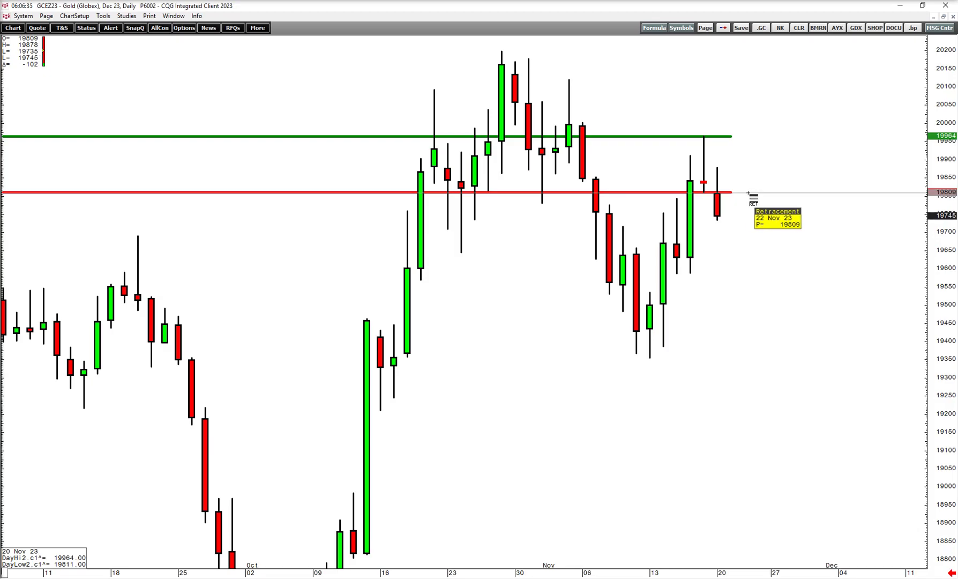
pyautogui.moveTo(941, 111); pyautogui.dragTo(944, 186)
pyautogui.moveTo(845, 214); pyautogui.dragTo(866, 157)
pyautogui.moveTo(937, 138); pyautogui.dragTo(936, 158)
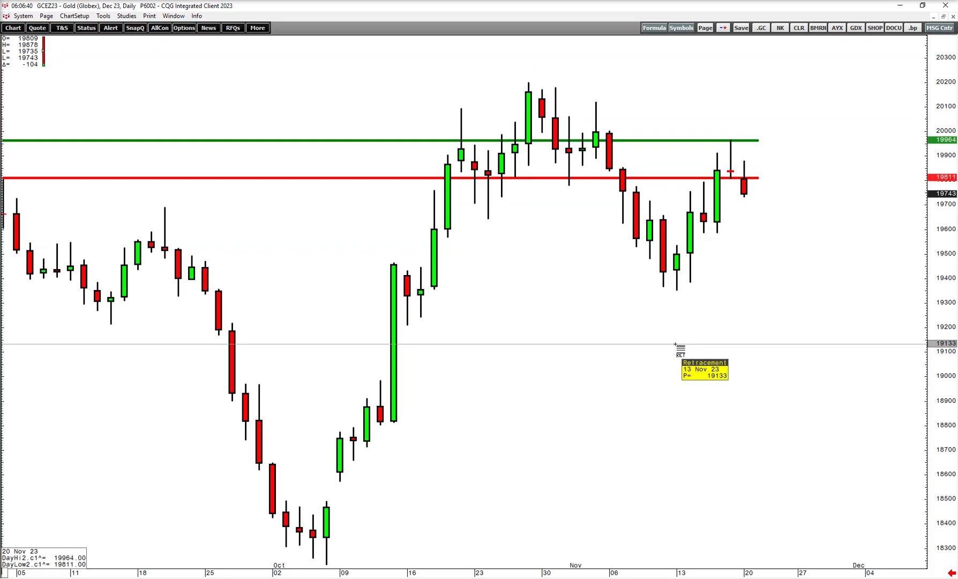
# Switch the gold chart to 15-minute candles and show the overnight session from 19-17:00
pyautogui.press('Return')
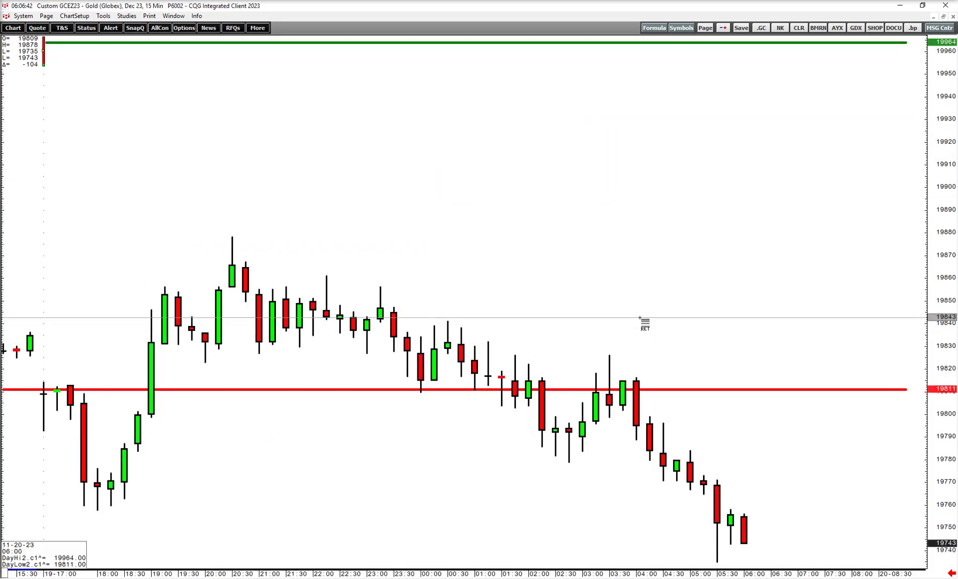
pyautogui.moveTo(393, 324); pyautogui.dragTo(444, 311)
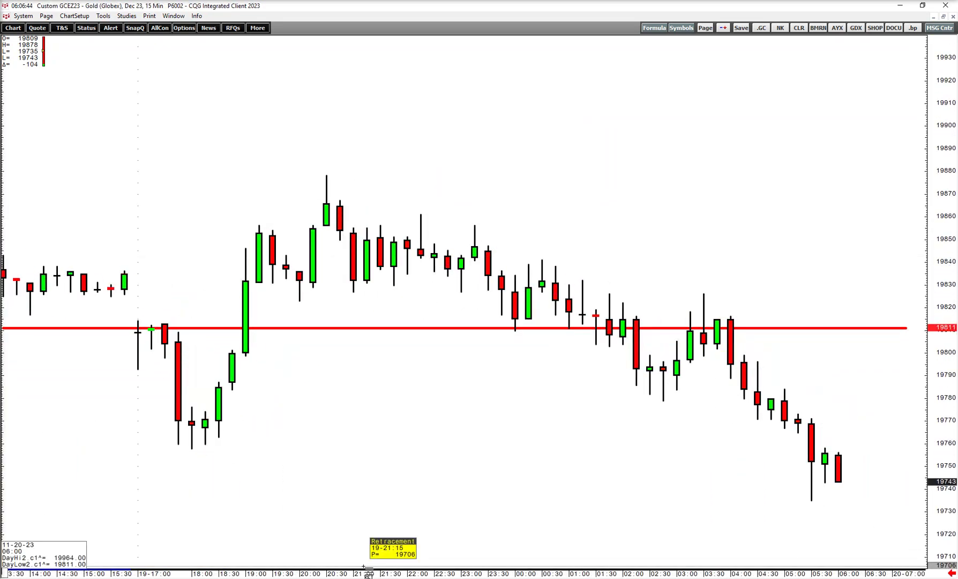
pyautogui.moveTo(367, 574)
pyautogui.mouseDown()
pyautogui.moveTo(377, 572)
pyautogui.moveTo(369, 569)
pyautogui.mouseUp()
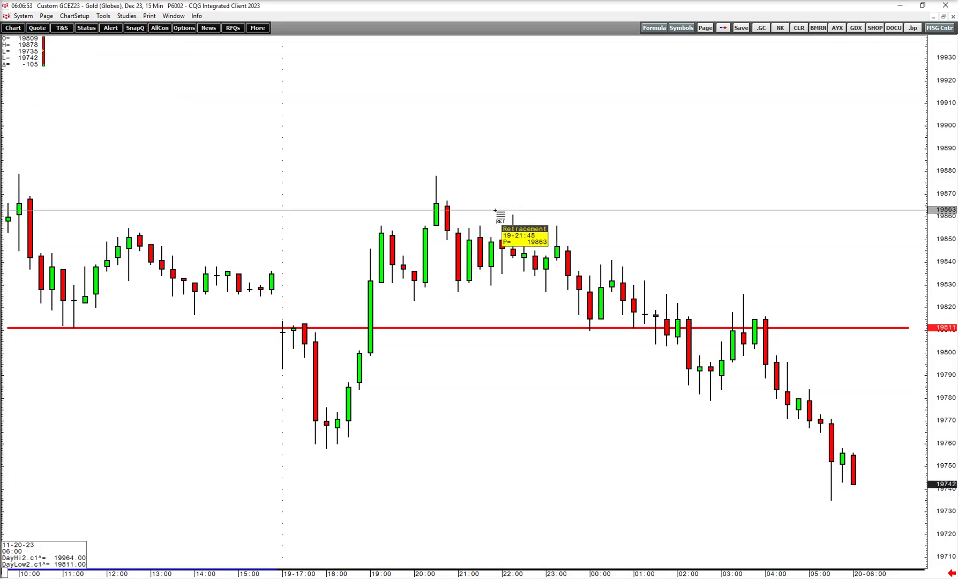
pyautogui.moveTo(498, 209); pyautogui.dragTo(609, 117)
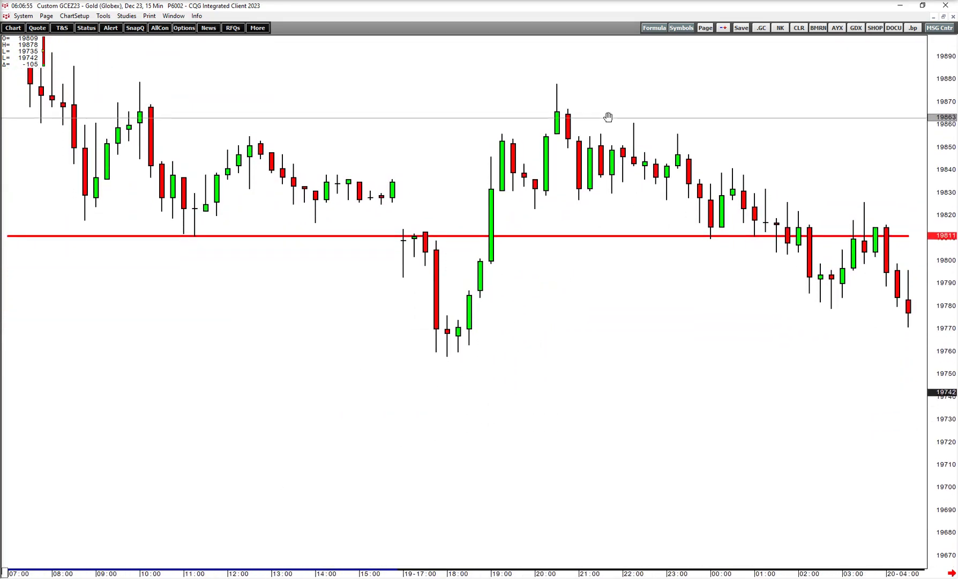
pyautogui.moveTo(488, 573)
pyautogui.mouseDown()
pyautogui.moveTo(459, 568)
pyautogui.moveTo(473, 568)
pyautogui.mouseUp()
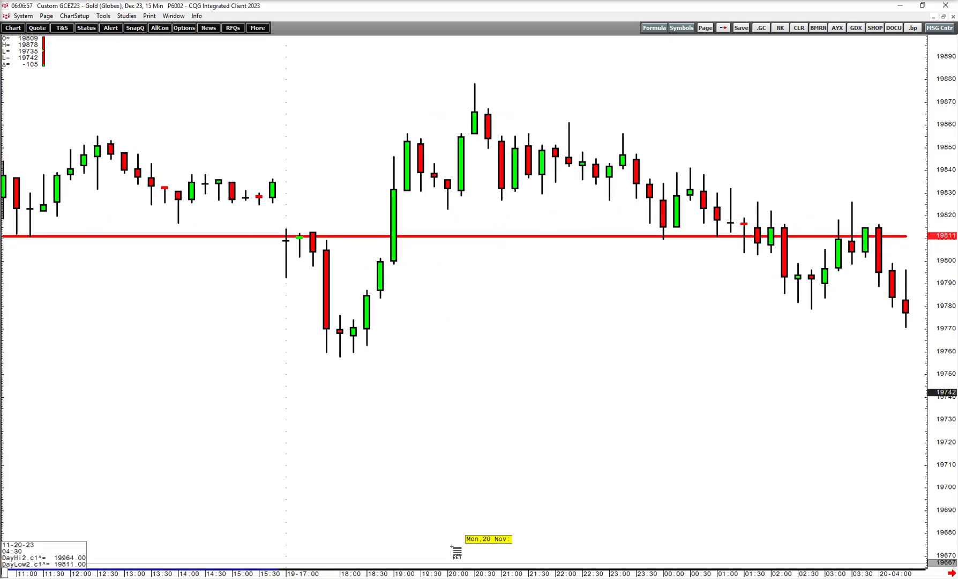
# Mark the 15-minute candles with the GannDn condition below the bars and GannUp above them, both in magenta
pyautogui.rightClick(392, 216)
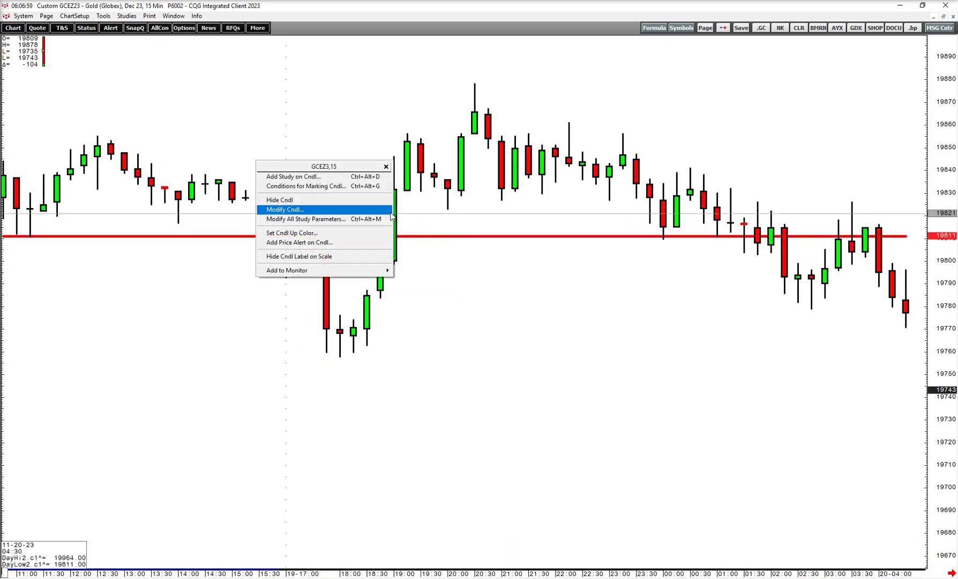
pyautogui.click(361, 186)
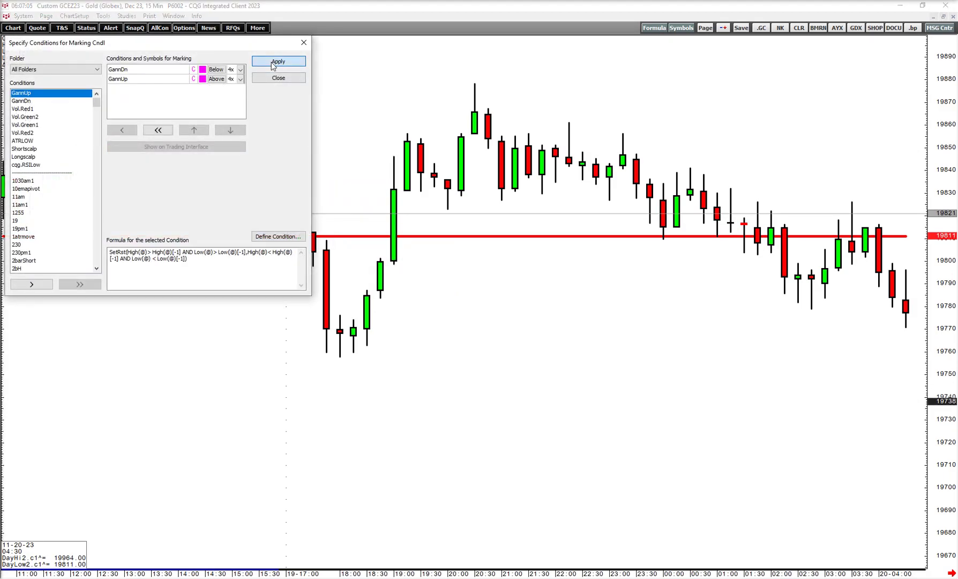
pyautogui.click(272, 79)
# Draw connected trend lines from the 18:00 low through the 19:15 high at 19856 and the 20:00 low to the 20:30 high at 19878
pyautogui.moveTo(456, 311); pyautogui.dragTo(557, 408)
pyautogui.moveTo(519, 575); pyautogui.dragTo(475, 574)
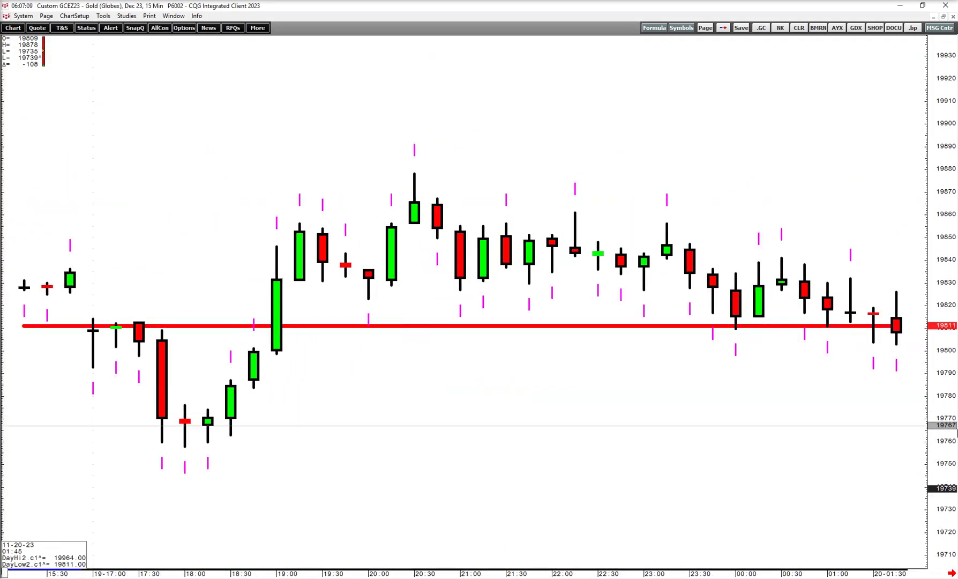
pyautogui.moveTo(940, 434); pyautogui.dragTo(909, 297)
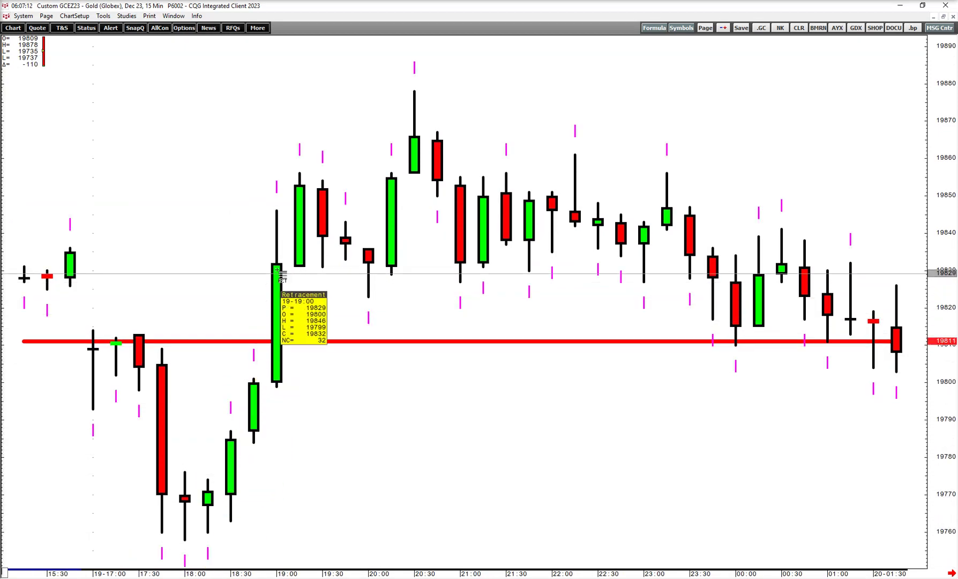
pyautogui.moveTo(3, 154)
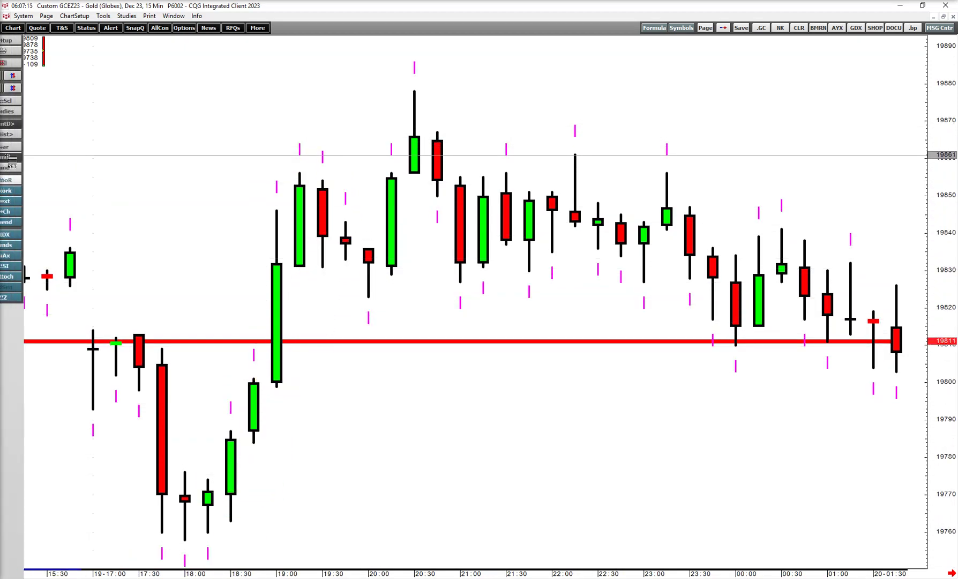
pyautogui.click(185, 540)
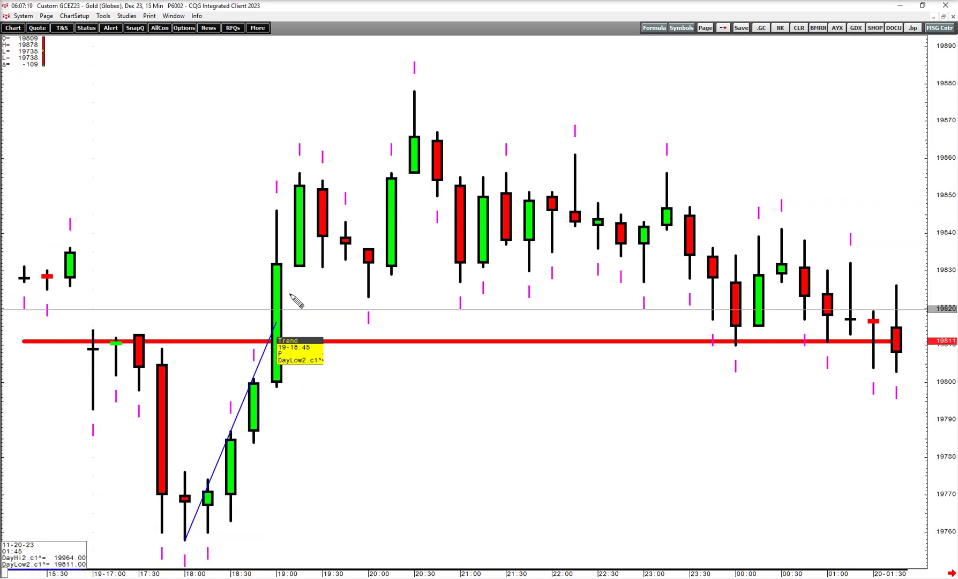
pyautogui.click(299, 173)
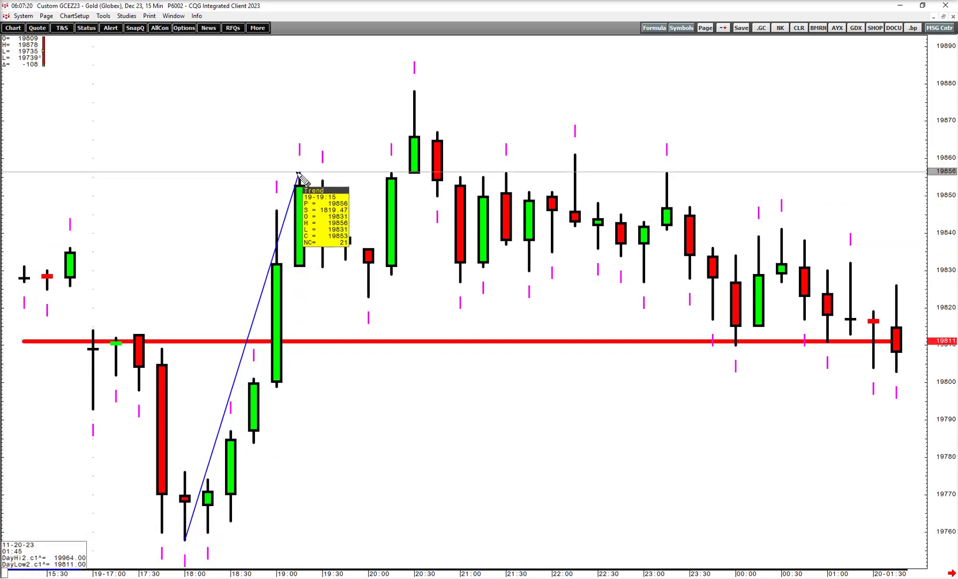
pyautogui.click(369, 297)
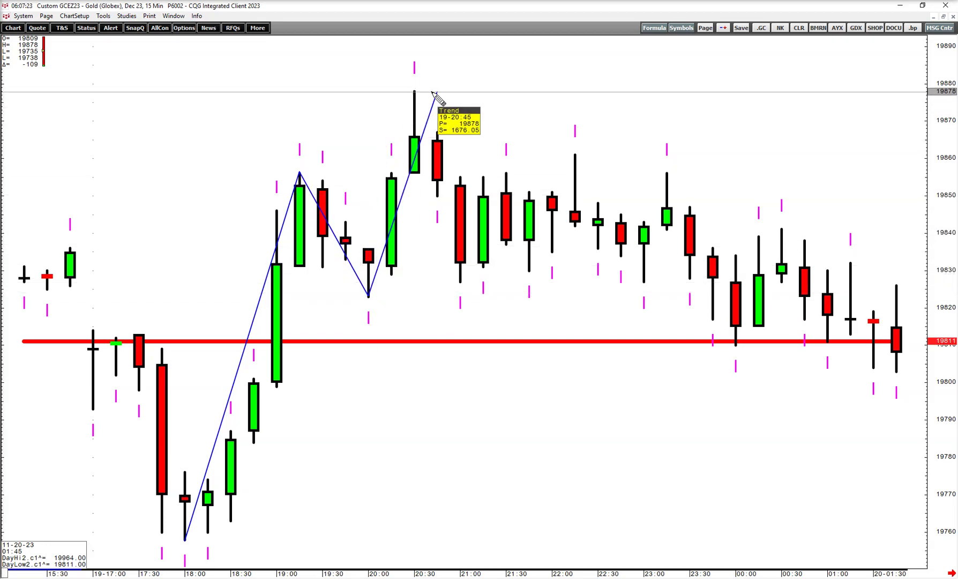
pyautogui.click(415, 91)
# Draw a rectangle zone between about 19878 and 19855, spanning from 19:30 to about 05:00
pyautogui.rightClick(330, 85)
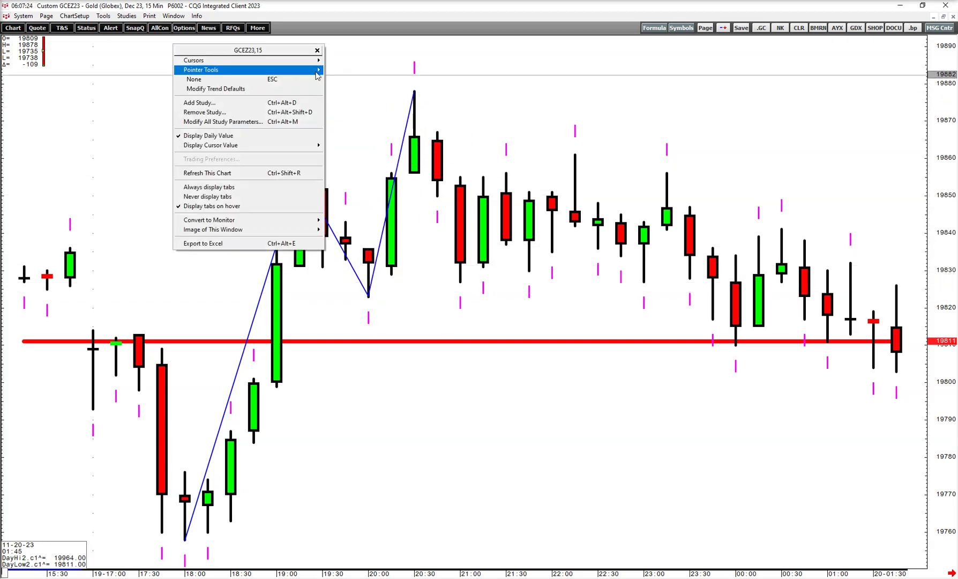
pyautogui.click(358, 119)
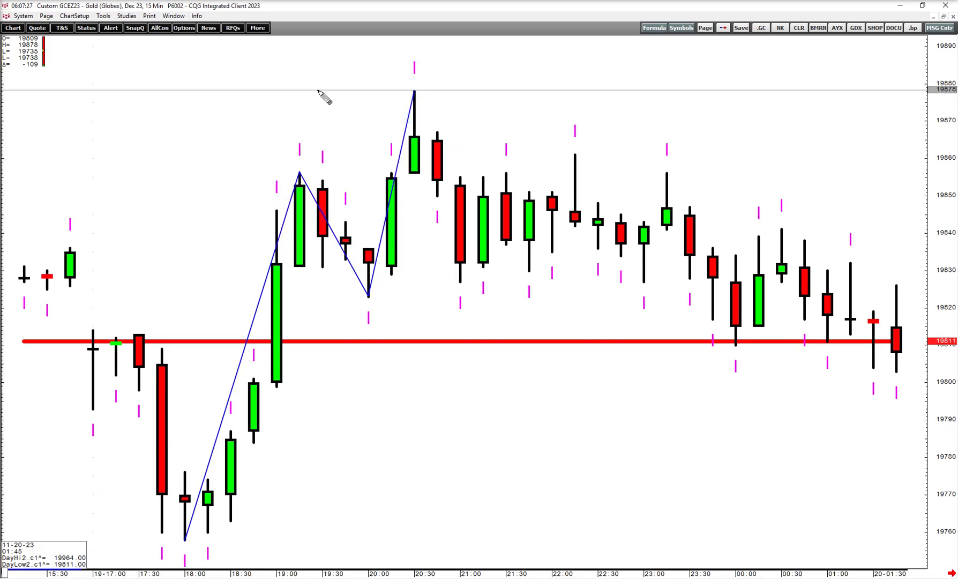
pyautogui.moveTo(330, 97); pyautogui.dragTo(546, 172)
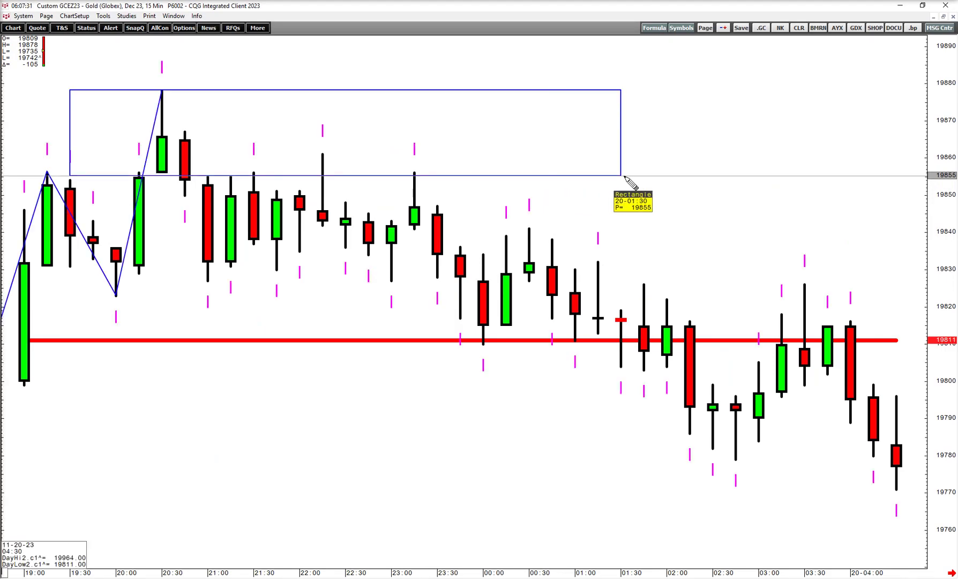
pyautogui.moveTo(764, 178); pyautogui.dragTo(689, 178)
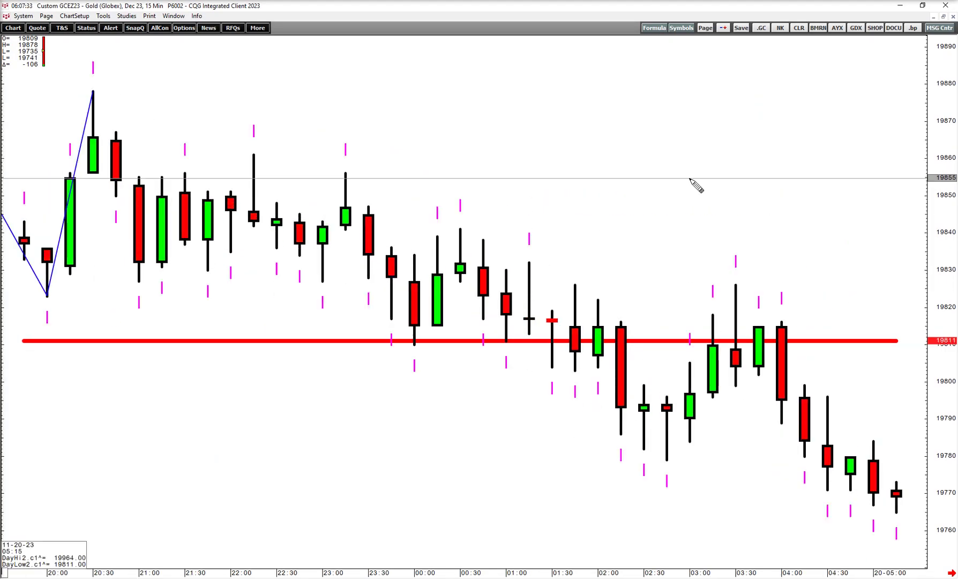
pyautogui.moveTo(791, 186); pyautogui.dragTo(877, 176)
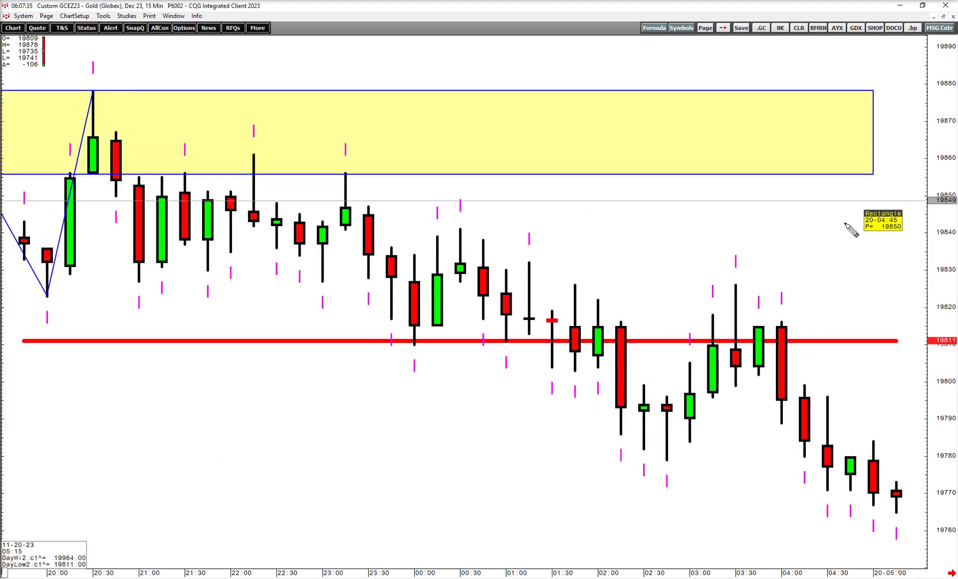
# Draw a Fibonacci retracement over the upswing, anchored at the 19758 low and the 19878 high
pyautogui.moveTo(534, 575); pyautogui.dragTo(576, 573)
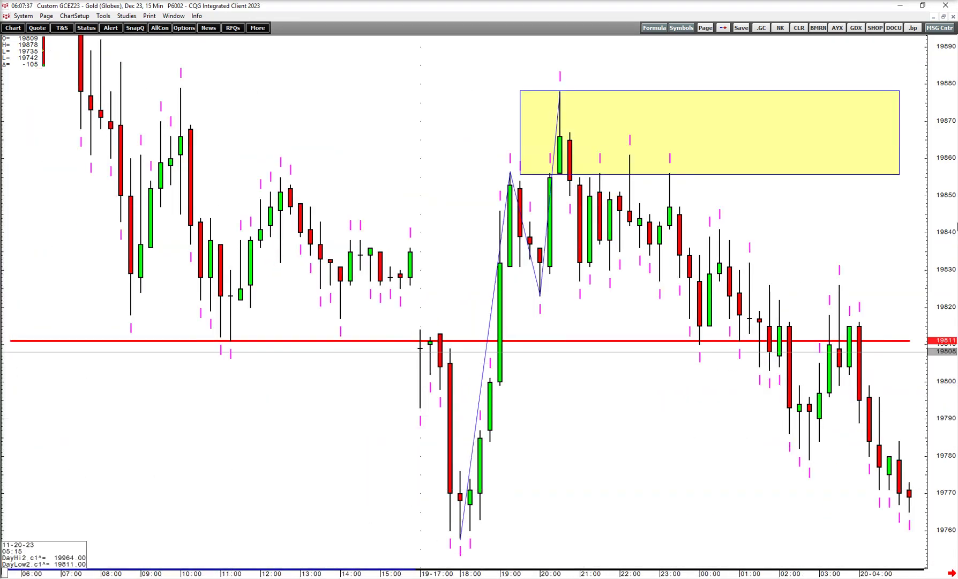
pyautogui.moveTo(936, 220); pyautogui.dragTo(936, 333)
pyautogui.moveTo(777, 343); pyautogui.dragTo(512, 321)
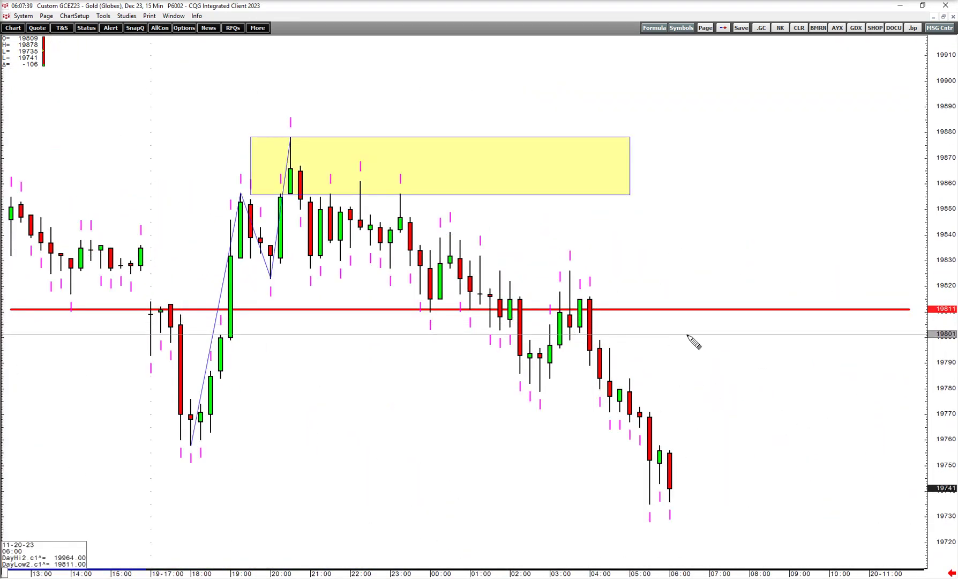
pyautogui.moveTo(729, 328); pyautogui.dragTo(779, 301)
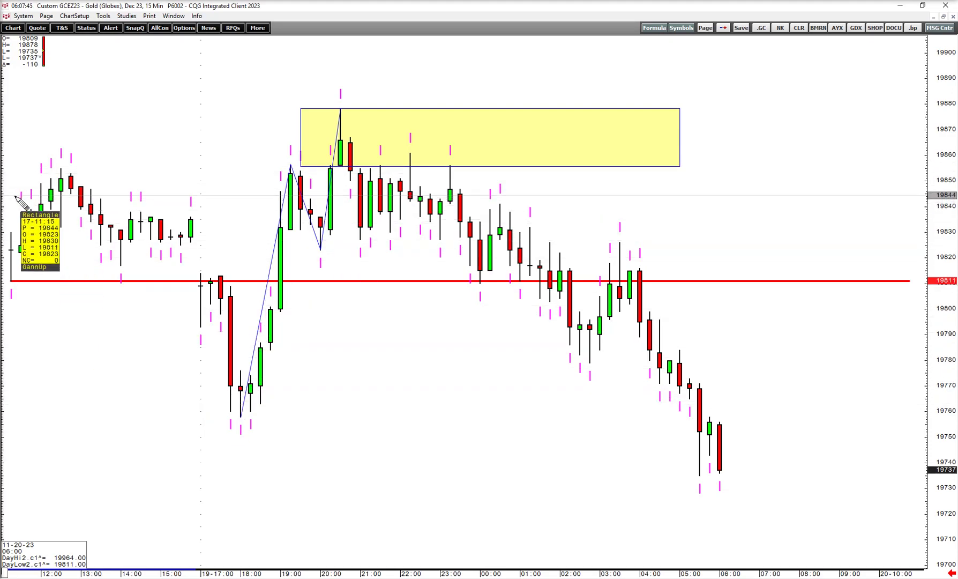
pyautogui.click(22, 181)
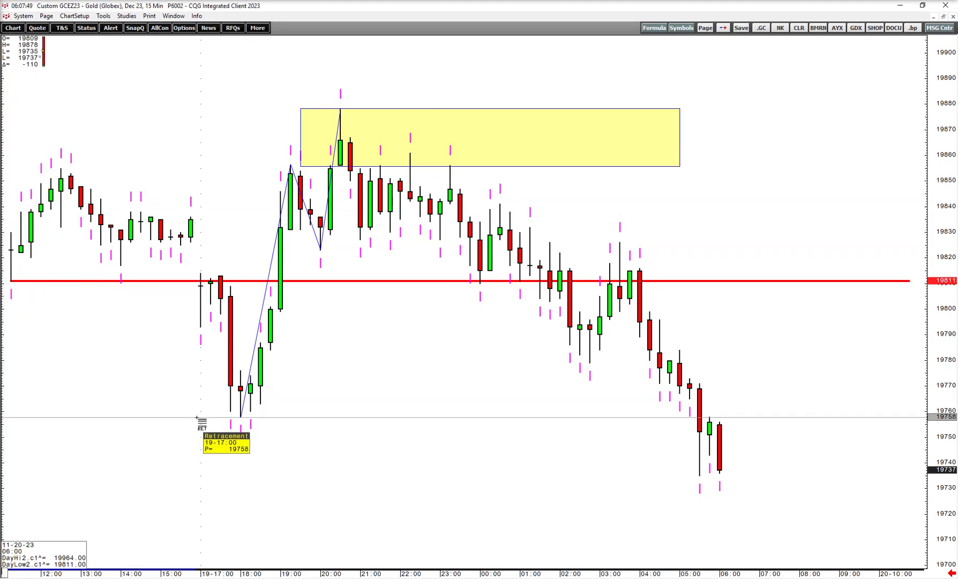
pyautogui.click(197, 417)
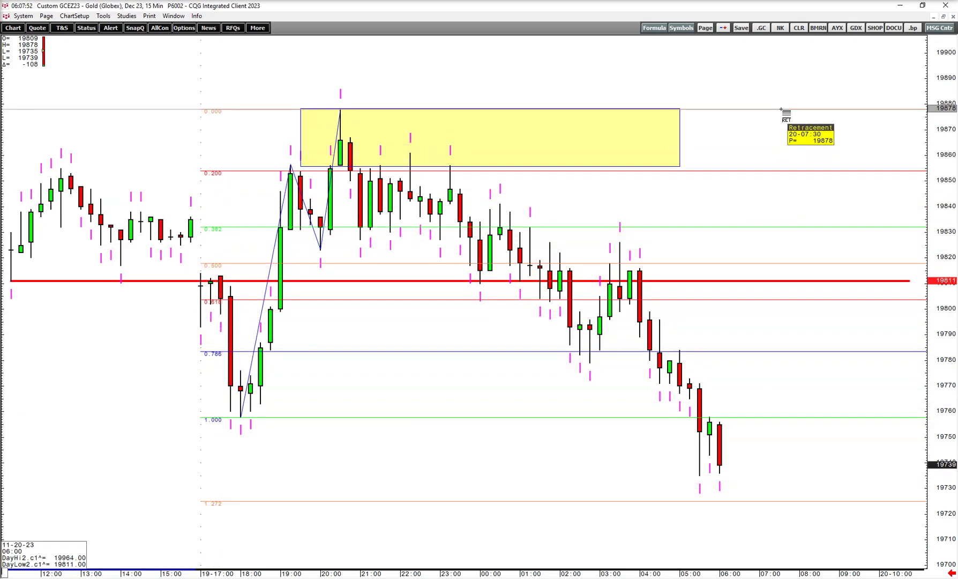
pyautogui.click(782, 109)
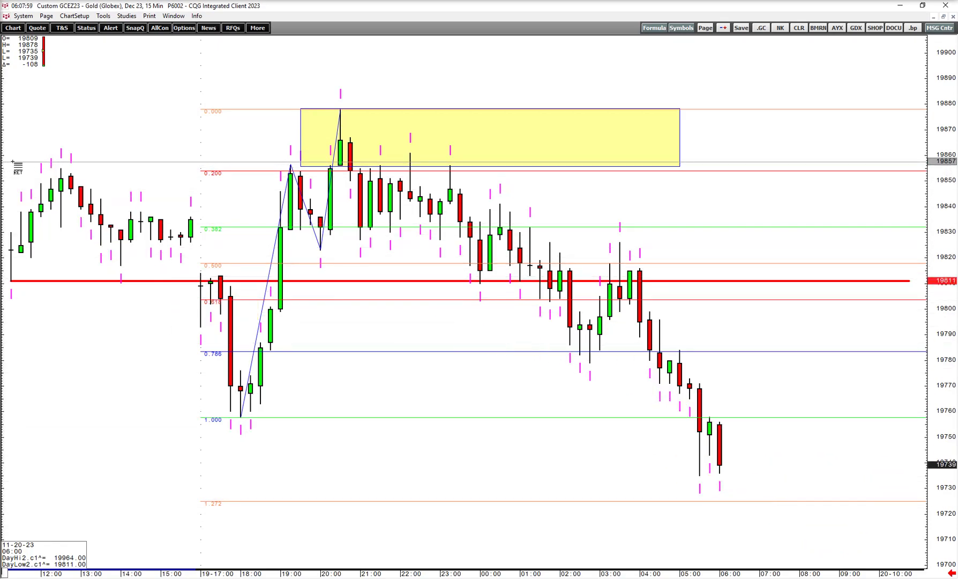
# Draw a tall rectangle from the first zone's lower edge down to about 19768, spanning about 03:45 to 05:00
pyautogui.rightClick(91, 95)
pyautogui.moveTo(91, 87)
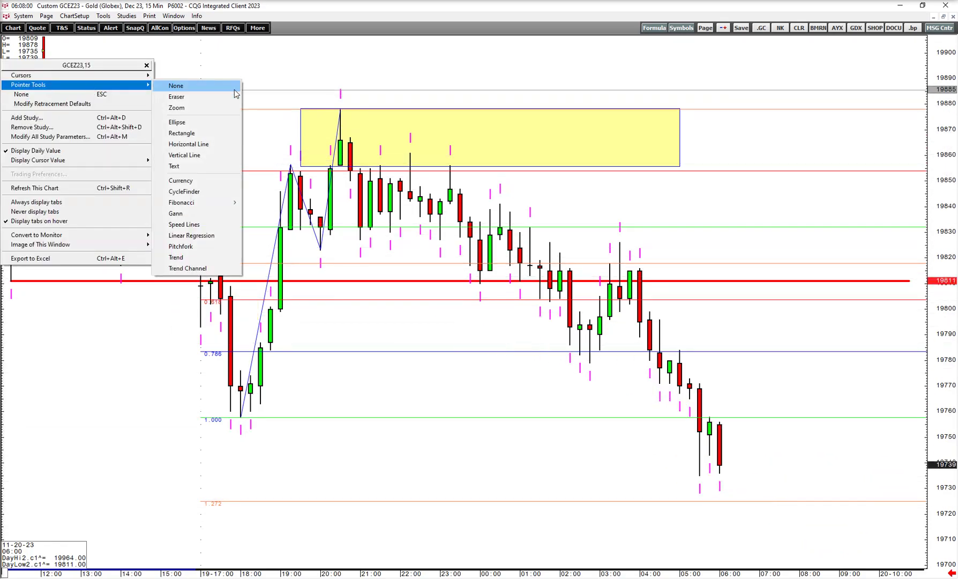
pyautogui.click(227, 136)
pyautogui.moveTo(631, 167)
pyautogui.mouseDown()
pyautogui.moveTo(675, 329)
pyautogui.moveTo(713, 394)
pyautogui.moveTo(680, 391)
pyautogui.mouseUp()
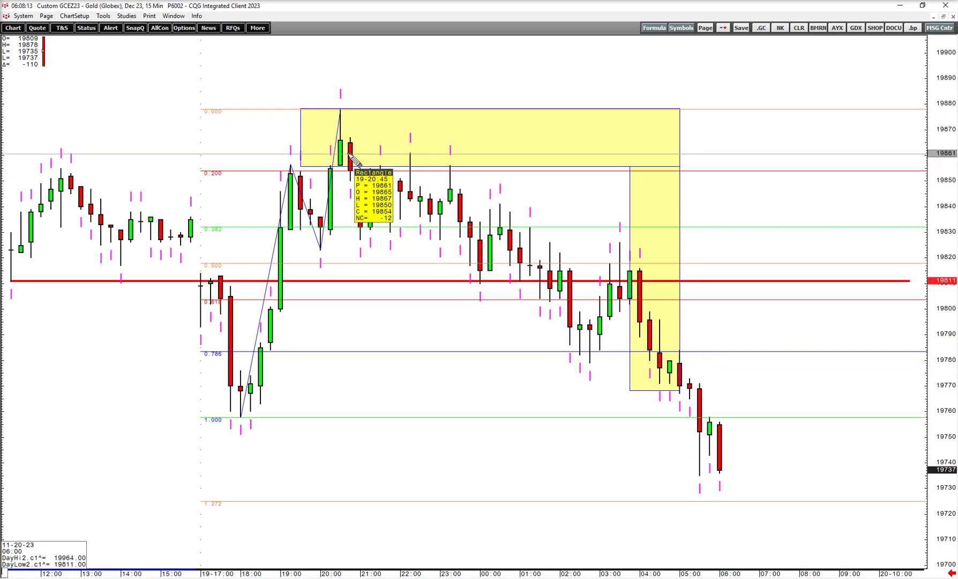
# Load the crude oil daily chart (CLE) and draw a flat rectangle at about 7685 from the 16 Nov candle to just past 20 Nov
pyautogui.moveTo(389, 147); pyautogui.dragTo(499, 140)
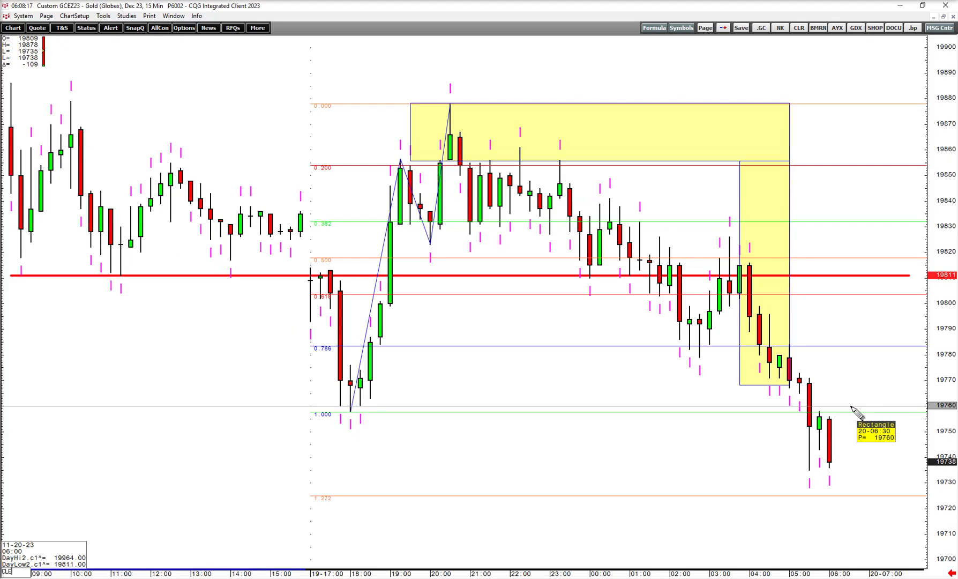
pyautogui.press('Return')
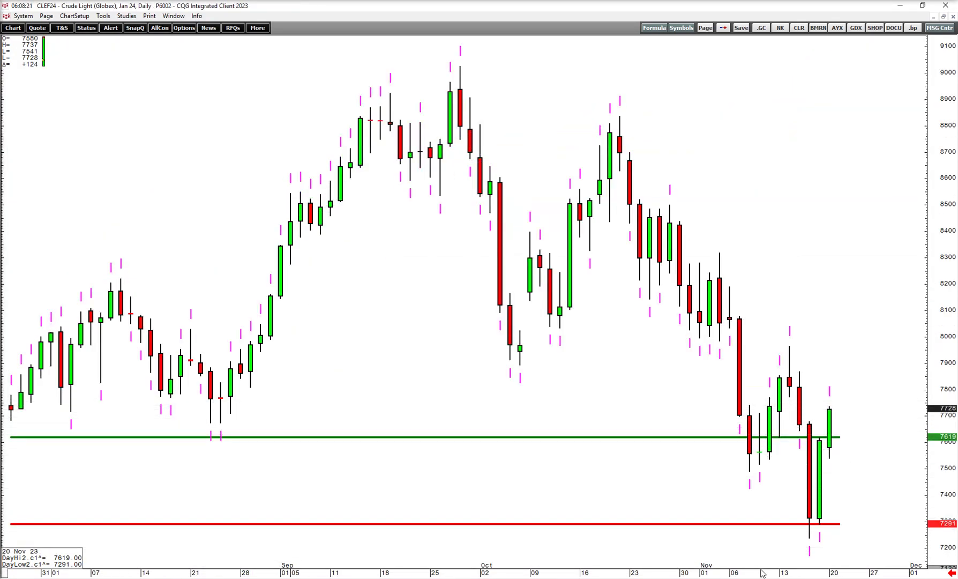
pyautogui.moveTo(762, 570); pyautogui.dragTo(746, 565)
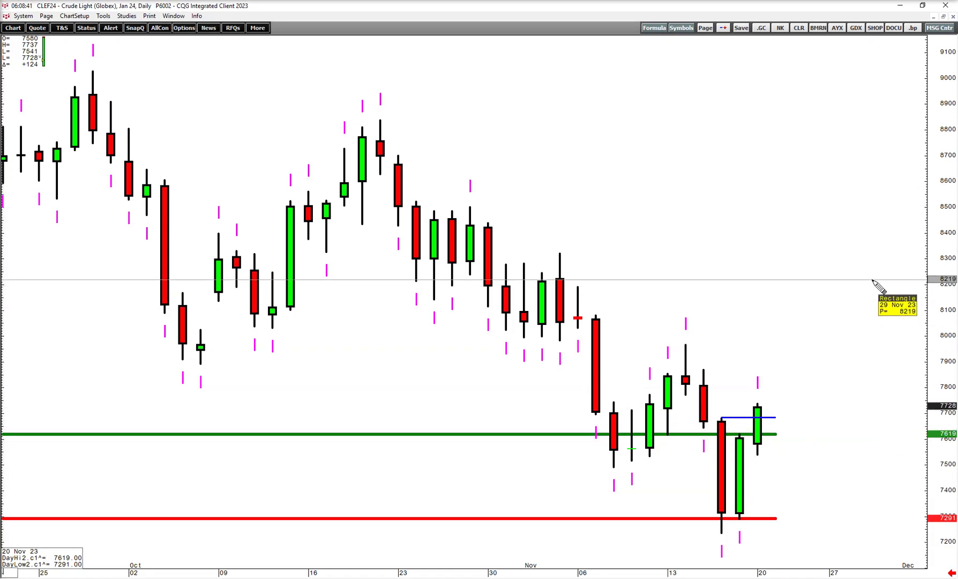
# Switch the crude oil chart to 15-minute candles and show the rally around the DayHi2 line
pyautogui.press('1')
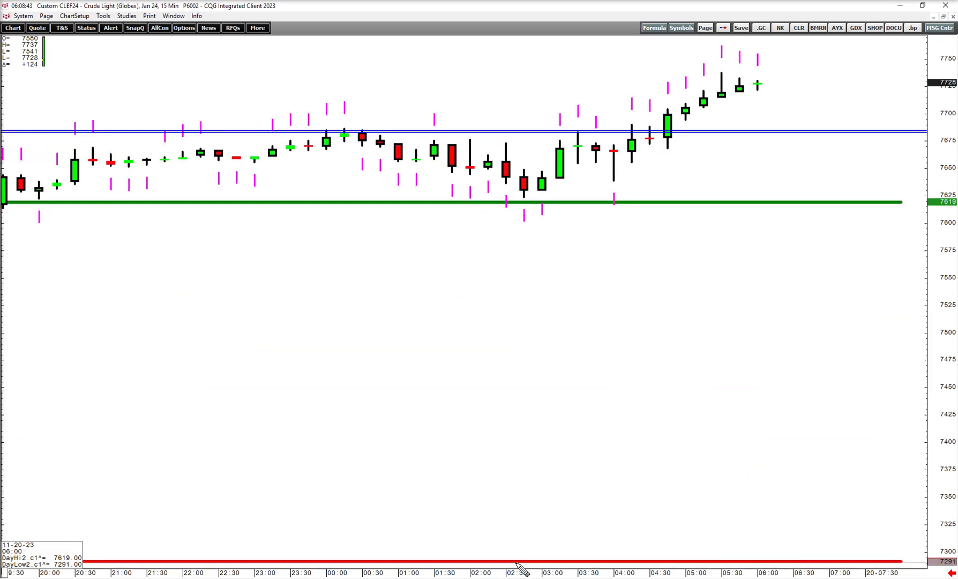
pyautogui.moveTo(506, 571); pyautogui.dragTo(535, 572)
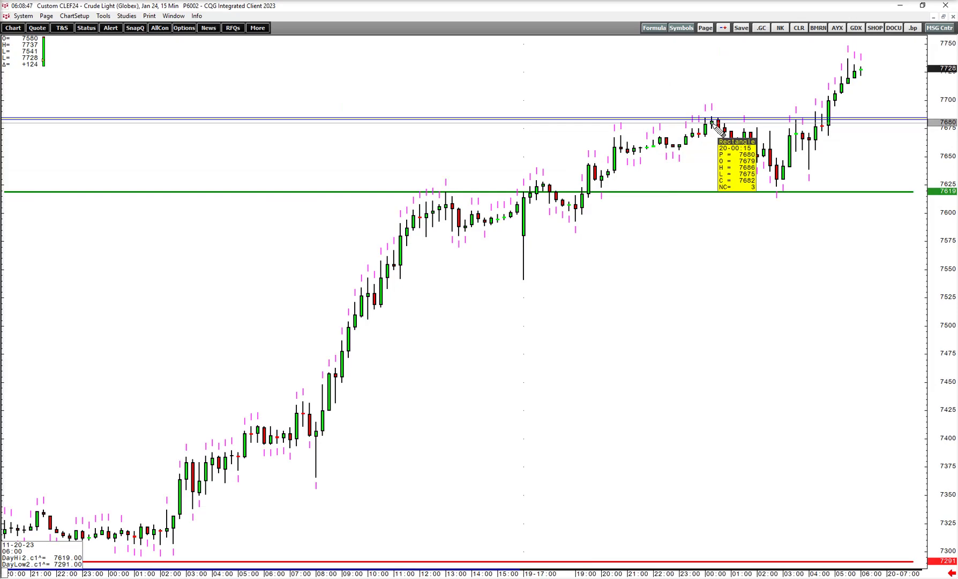
pyautogui.moveTo(955, 298); pyautogui.dragTo(955, 188)
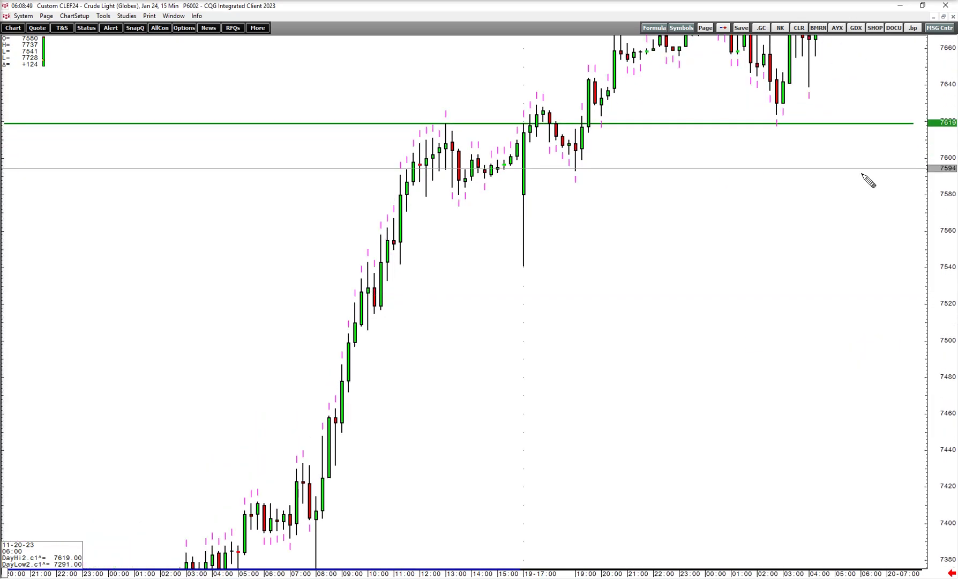
# Draw connected trend lines from the 00:15 high near 7686 to the 01:15 low, up to the 01:30 high, and down to the 02:45 low
pyautogui.moveTo(686, 227); pyautogui.dragTo(646, 462)
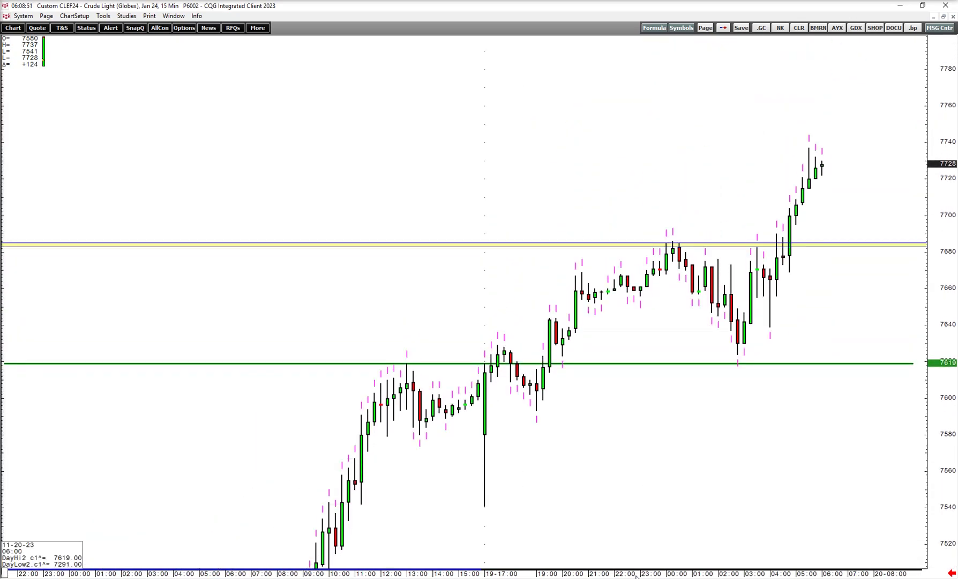
pyautogui.moveTo(636, 575); pyautogui.dragTo(621, 576)
pyautogui.moveTo(943, 455); pyautogui.dragTo(950, 271)
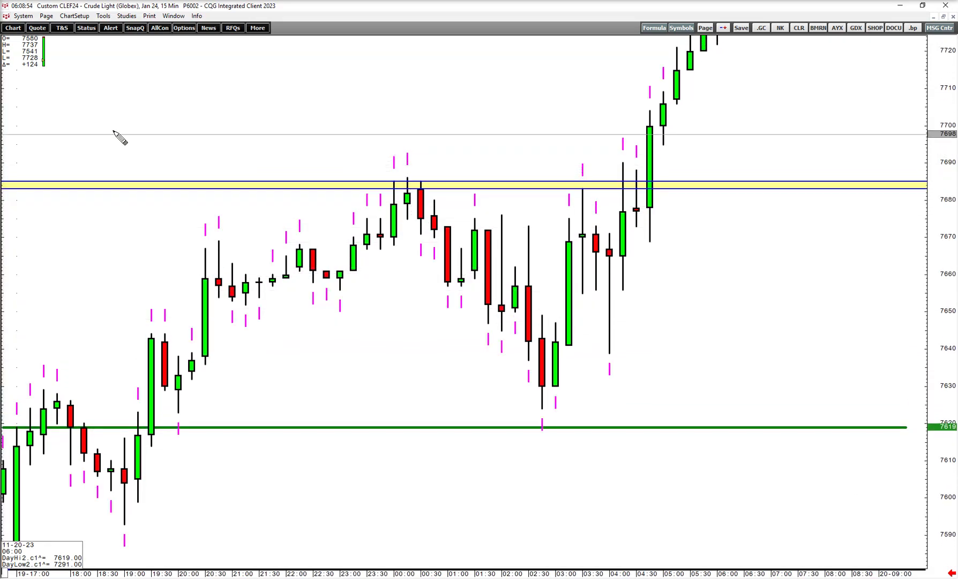
pyautogui.moveTo(5, 145)
pyautogui.moveTo(407, 177)
pyautogui.mouseDown()
pyautogui.moveTo(457, 268)
pyautogui.moveTo(417, 177)
pyautogui.mouseUp()
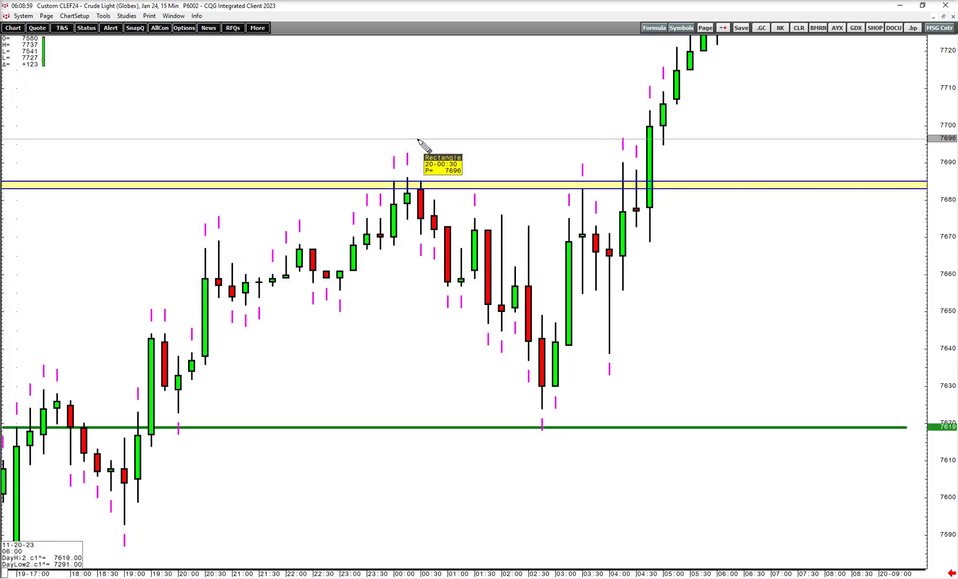
pyautogui.moveTo(8, 155)
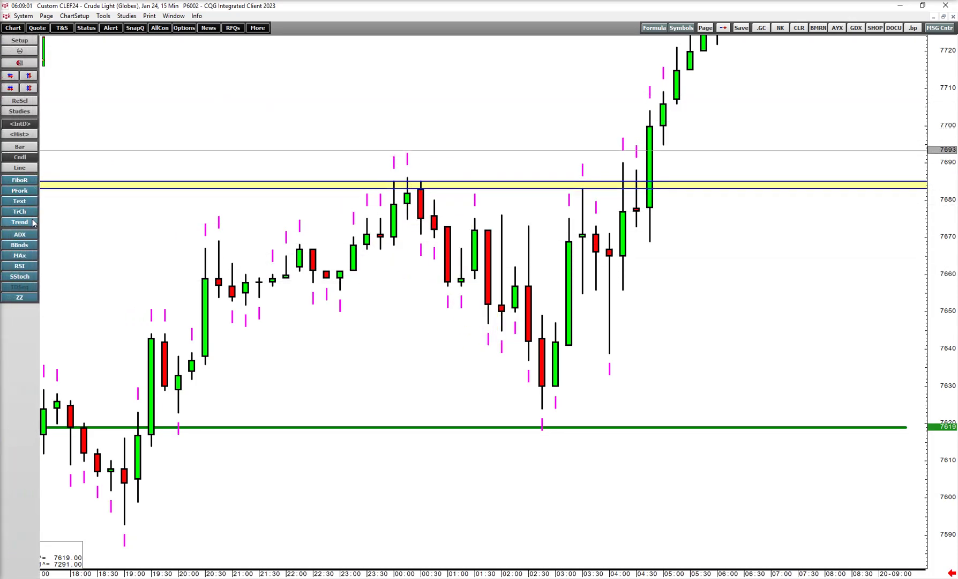
pyautogui.moveTo(407, 177); pyautogui.dragTo(542, 409)
pyautogui.click(462, 284)
pyautogui.click(475, 220)
# Draw a rectangle around the last swing low, from about 7649 down to 7624, spanning 02:30 to 04:30
pyautogui.moveTo(645, 404); pyautogui.dragTo(766, 399)
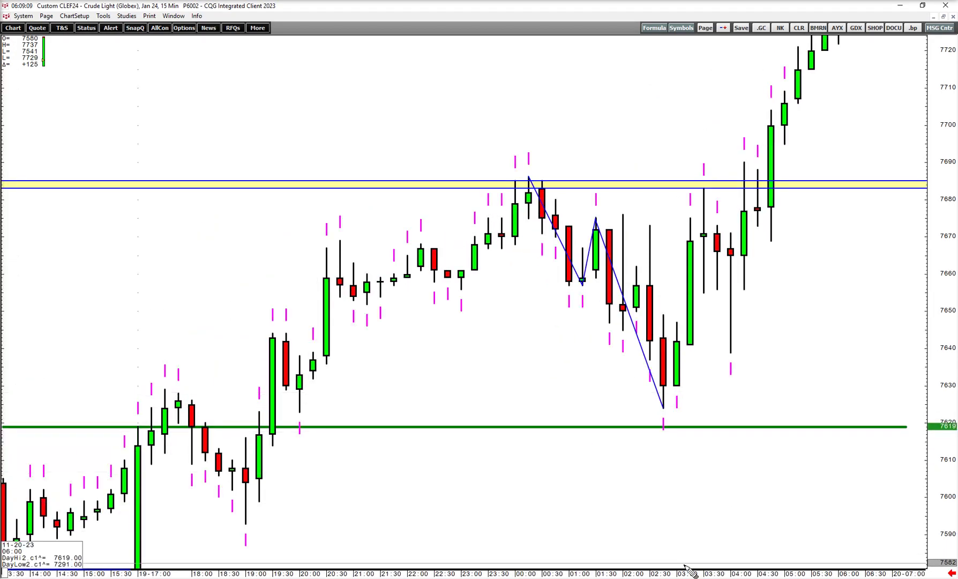
pyautogui.moveTo(674, 574); pyautogui.dragTo(659, 572)
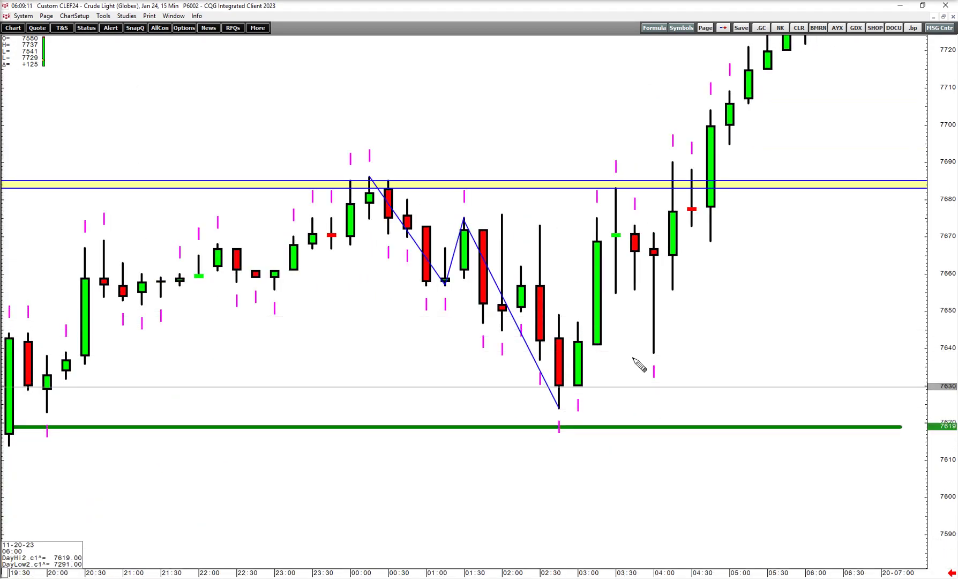
pyautogui.rightClick(211, 81)
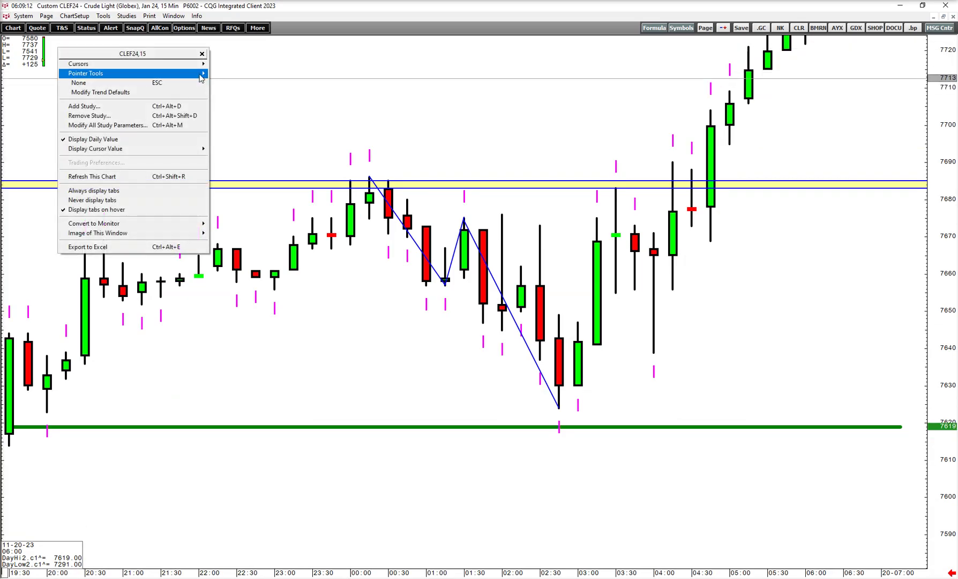
pyautogui.moveTo(201, 75)
pyautogui.click(263, 126)
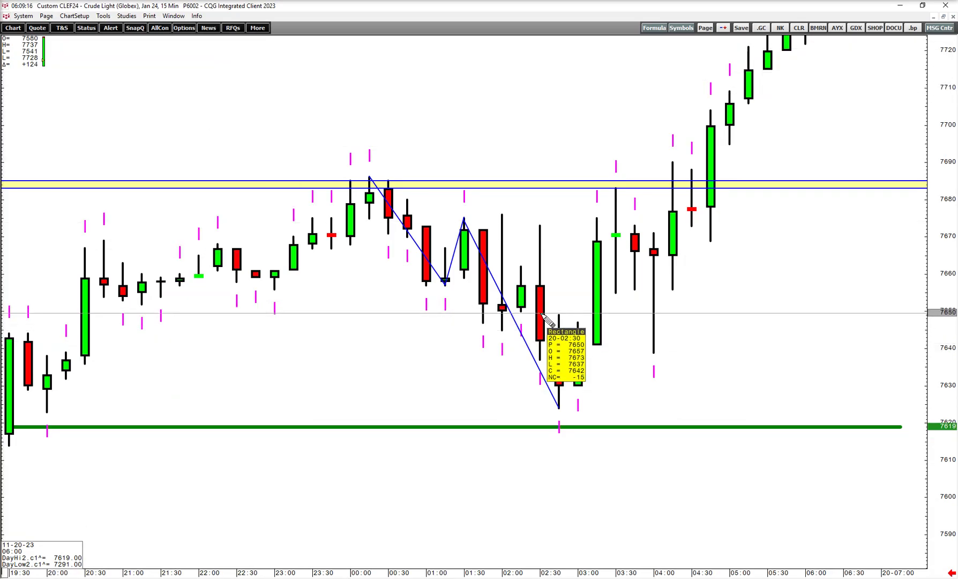
pyautogui.moveTo(543, 315)
pyautogui.mouseDown()
pyautogui.moveTo(697, 354)
pyautogui.moveTo(699, 410)
pyautogui.mouseUp()
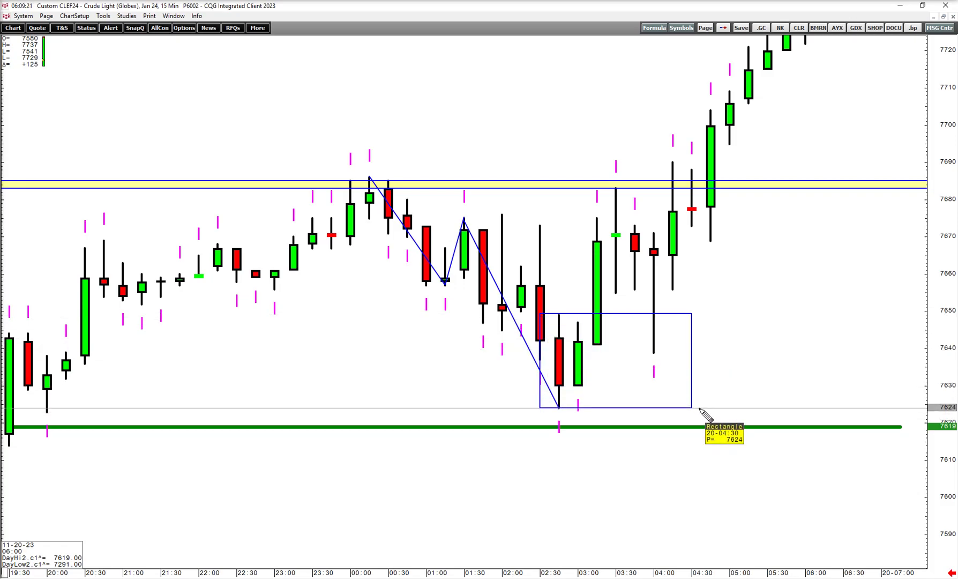
pyautogui.moveTo(699, 410); pyautogui.dragTo(700, 410)
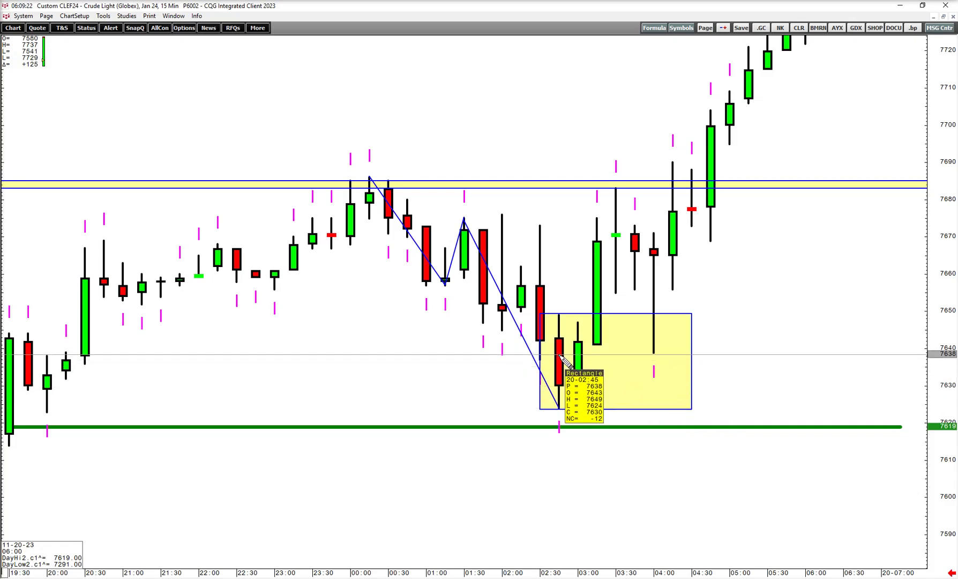
# Draw a tall rectangle from the first rectangle's upper edge at about 7649 up to about 7749, spanning 04:15 to 06:30
pyautogui.moveTo(946, 167); pyautogui.dragTo(946, 209)
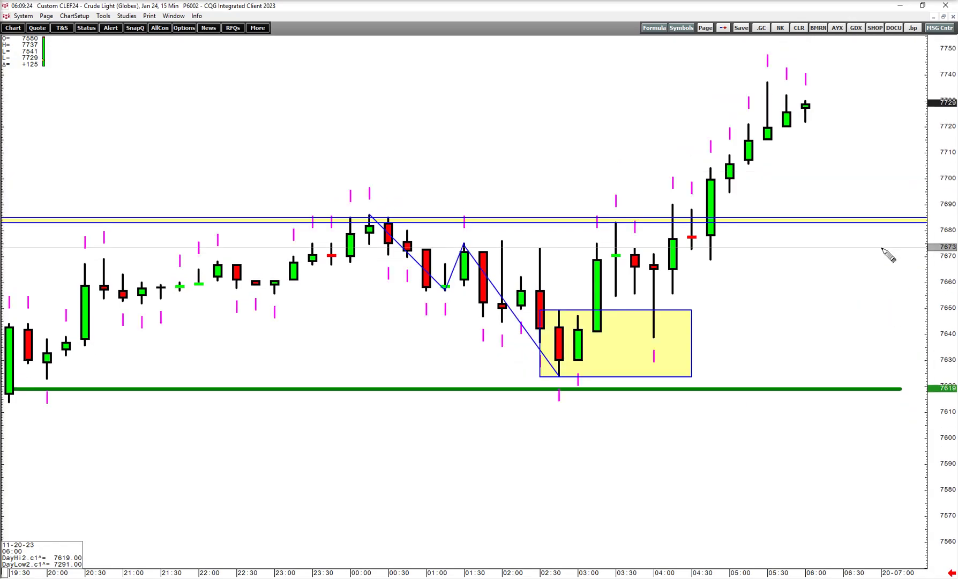
pyautogui.moveTo(883, 248); pyautogui.dragTo(690, 294)
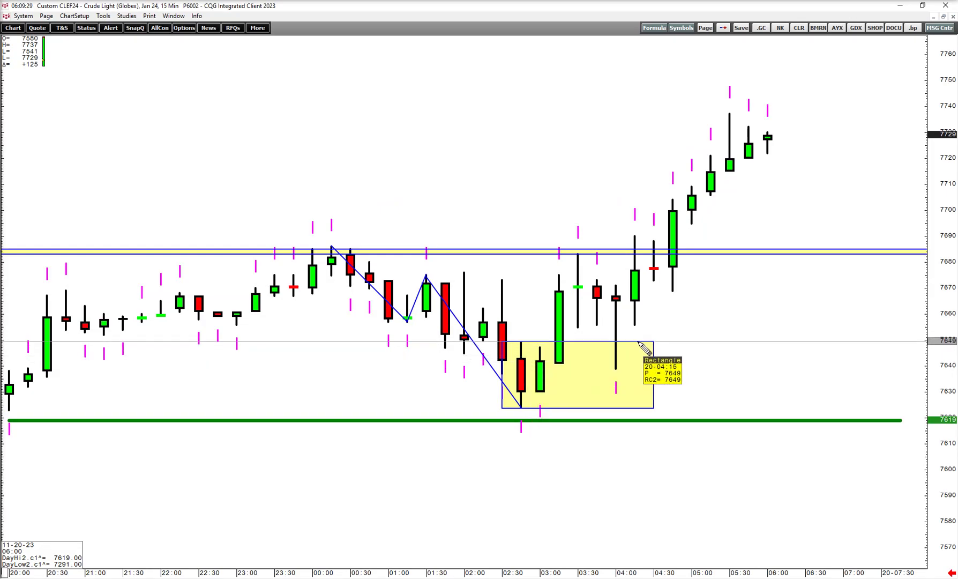
pyautogui.moveTo(646, 344); pyautogui.dragTo(813, 85)
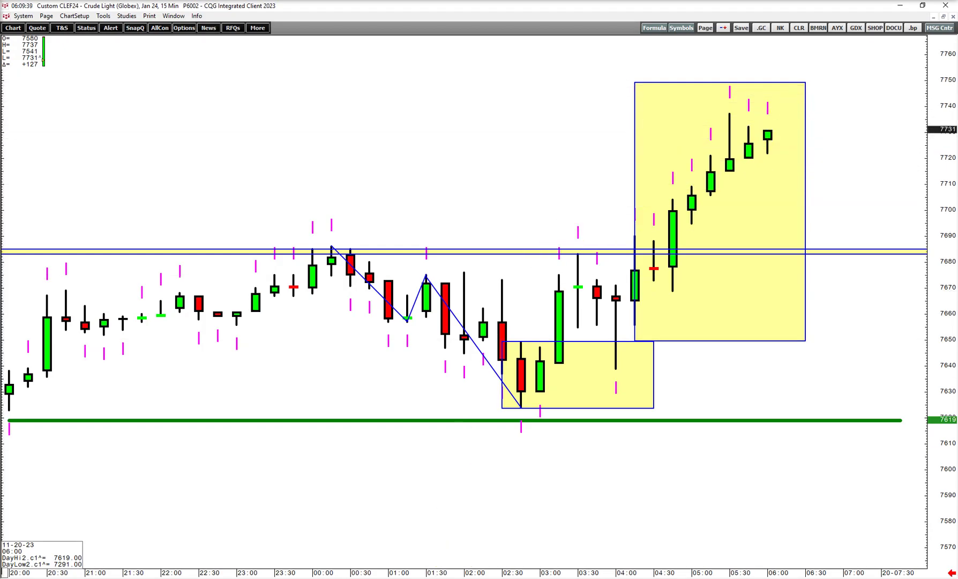
# Examine the 15-minute crude oil rally around the two rectangles, the yellow zone and the 04:00 candle's low
pyautogui.moveTo(402, 574); pyautogui.dragTo(477, 568)
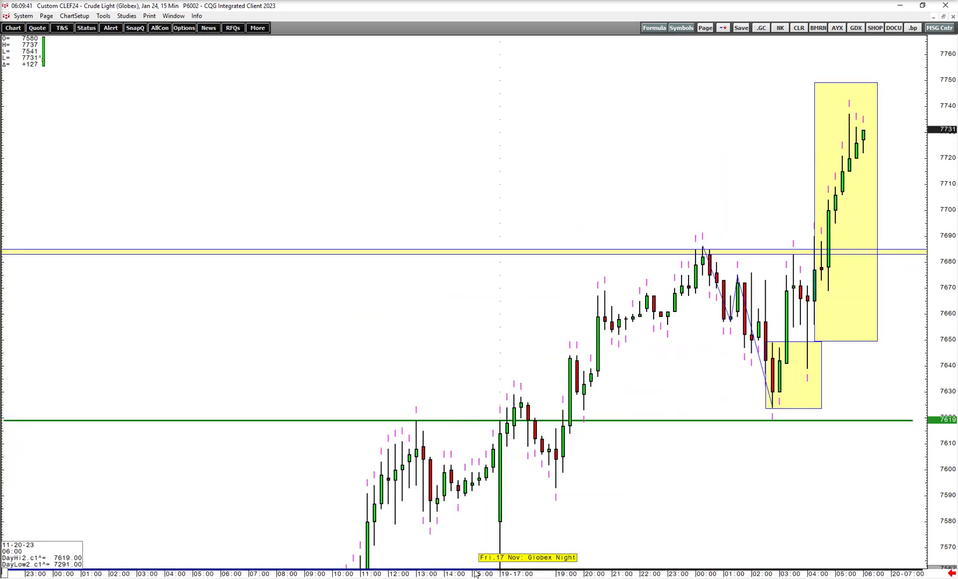
pyautogui.moveTo(889, 179); pyautogui.dragTo(646, 255)
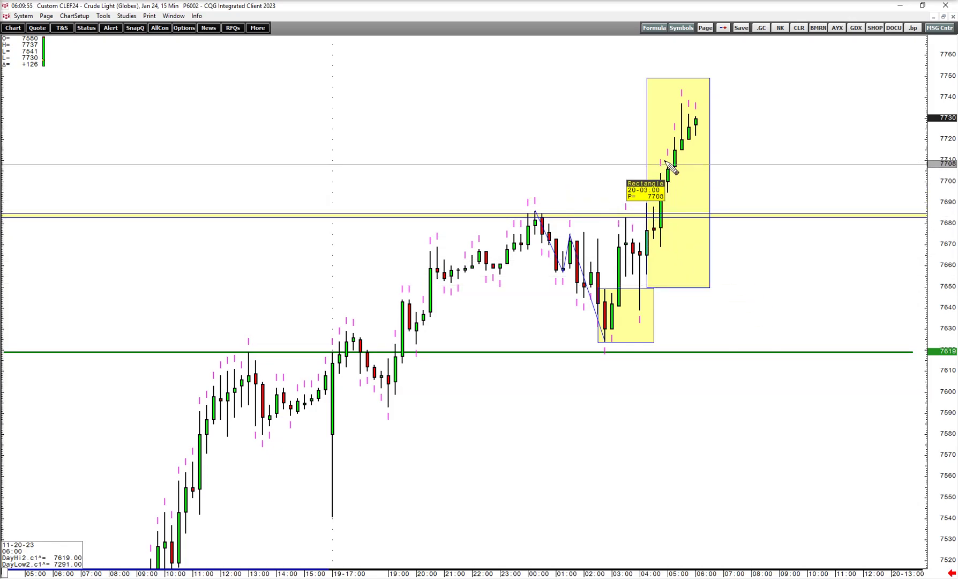
pyautogui.moveTo(677, 157); pyautogui.dragTo(769, 146)
pyautogui.moveTo(733, 574); pyautogui.dragTo(713, 572)
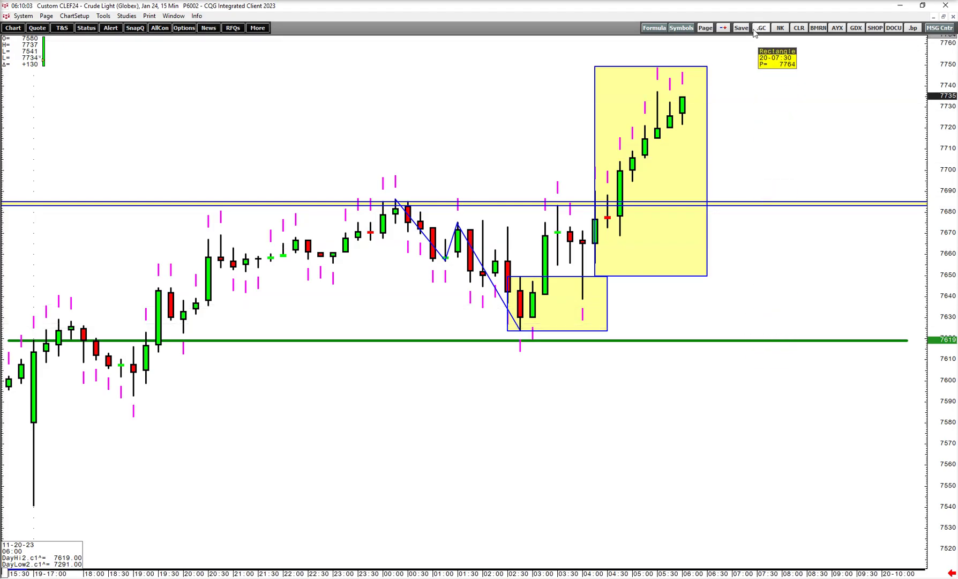
pyautogui.moveTo(7, 123)
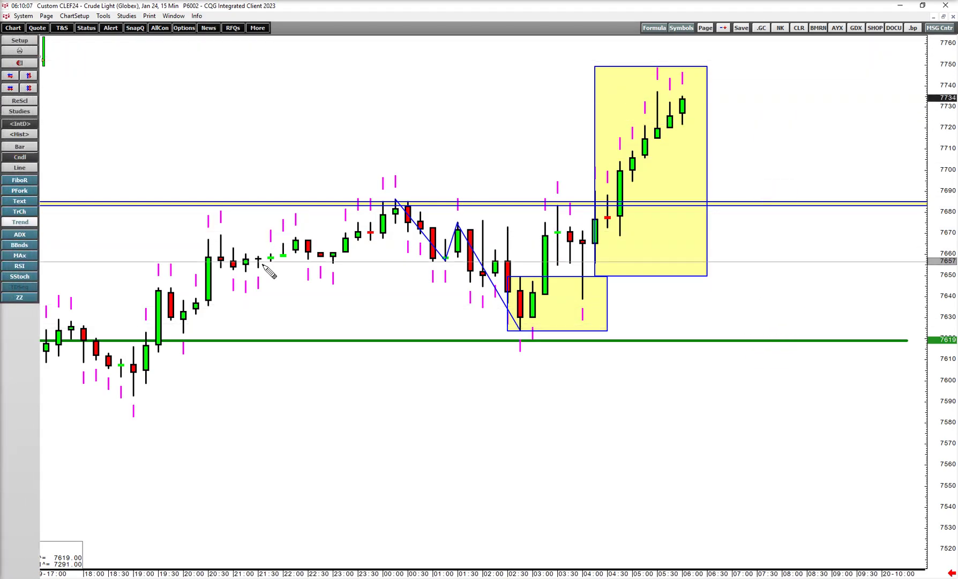
pyautogui.moveTo(595, 239); pyautogui.dragTo(707, 239)
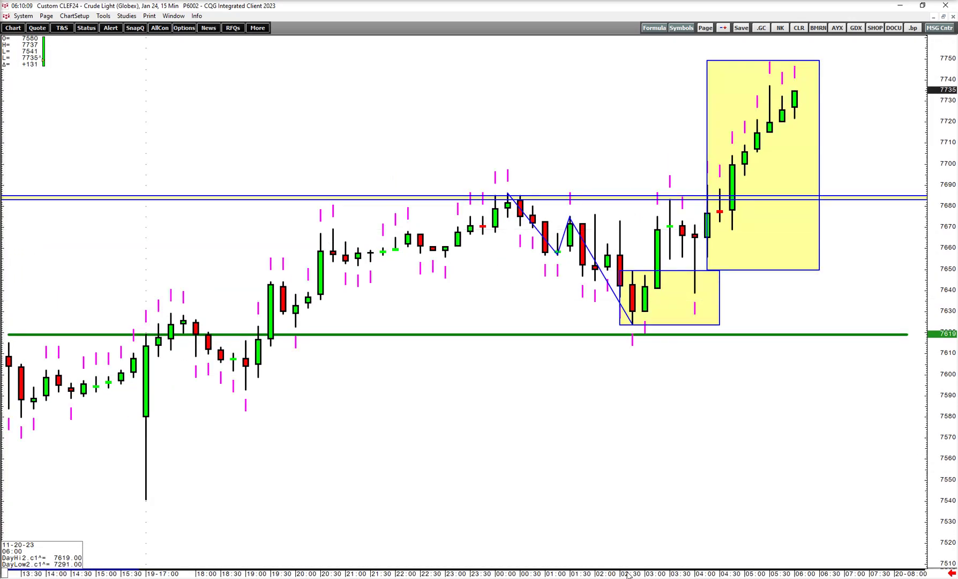
pyautogui.moveTo(628, 574); pyautogui.dragTo(606, 571)
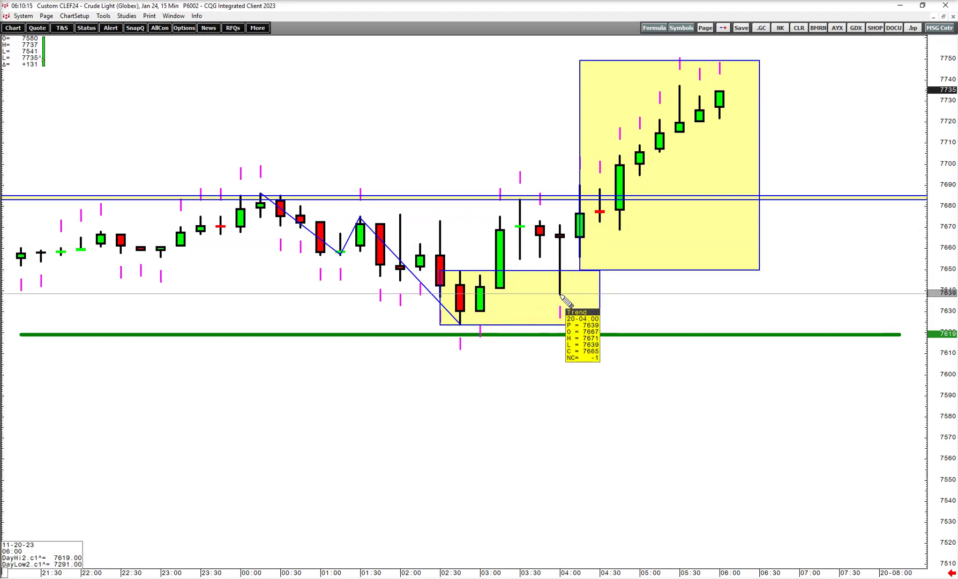
pyautogui.moveTo(435, 576)
pyautogui.mouseDown()
pyautogui.moveTo(468, 566)
pyautogui.moveTo(447, 569)
pyautogui.mouseUp()
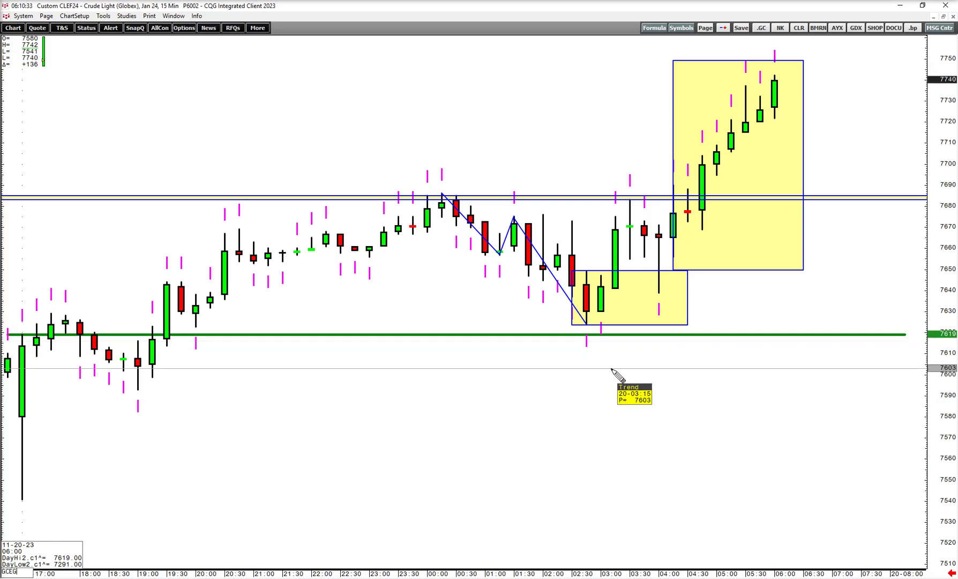
# Load the gold daily chart (GCE) and remove the DayHi2 and DayLow2 lines
pyautogui.press('Return')
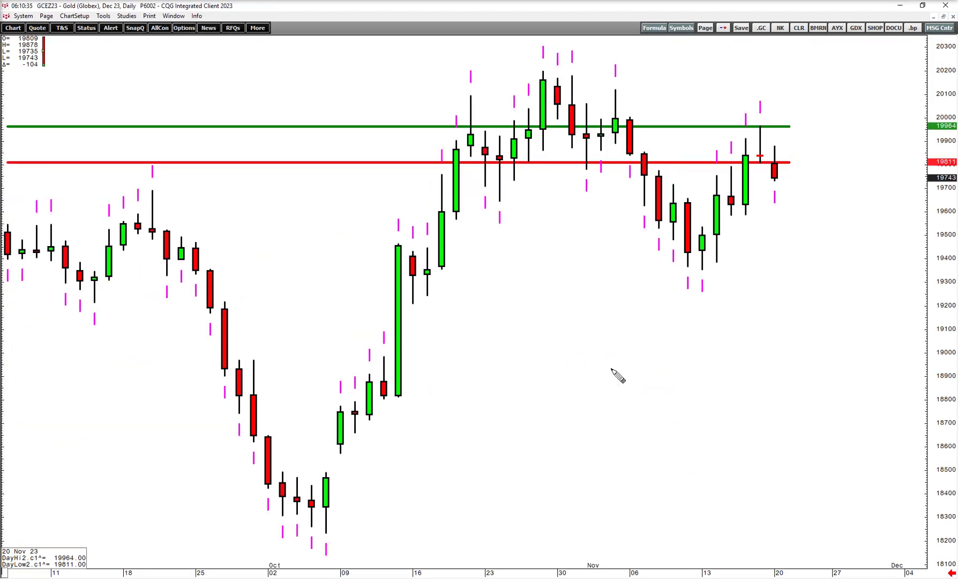
pyautogui.rightClick(746, 118)
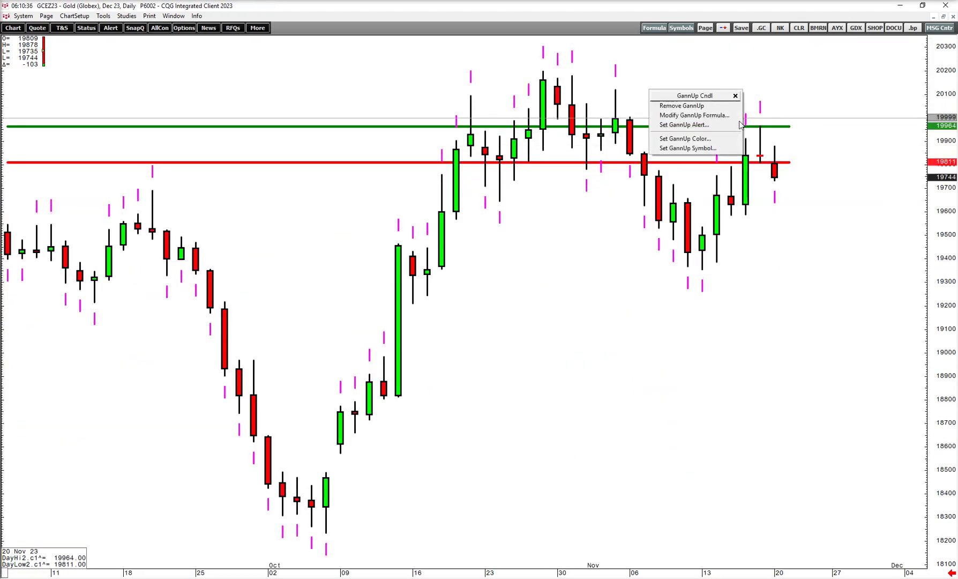
pyautogui.rightClick(643, 127)
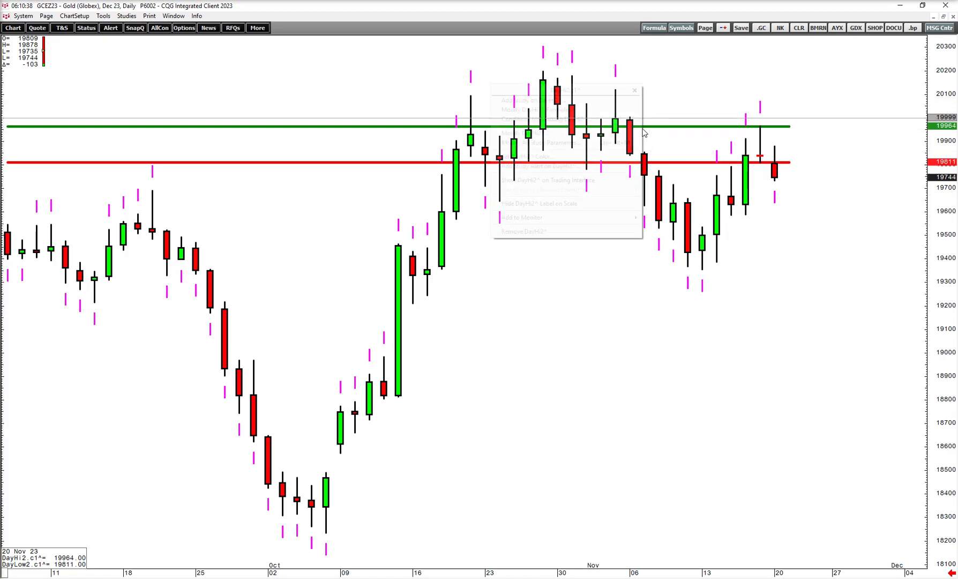
pyautogui.click(580, 233)
pyautogui.rightClick(677, 169)
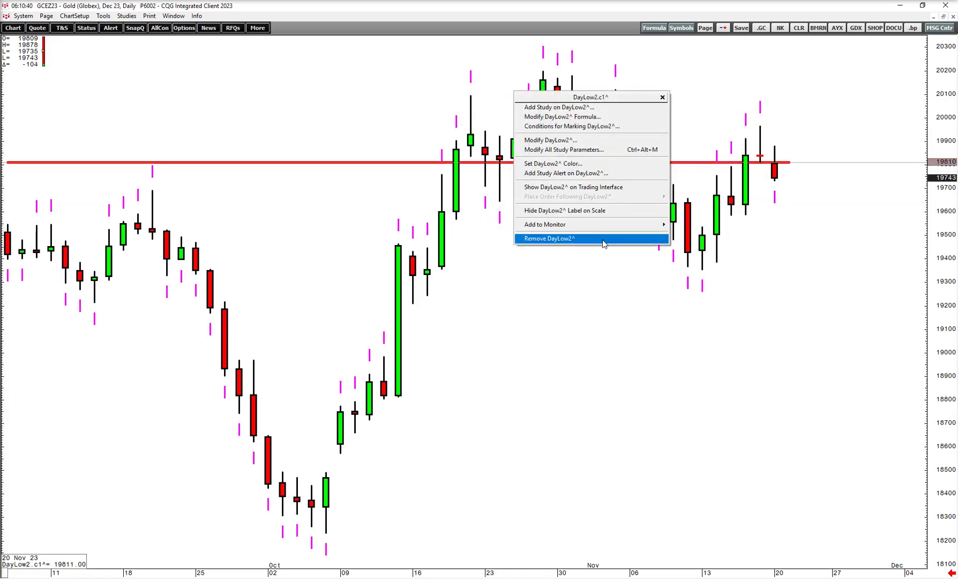
pyautogui.click(603, 241)
# Remove all Gann marking conditions from the candles and apply the change
pyautogui.rightClick(633, 148)
pyautogui.click(617, 136)
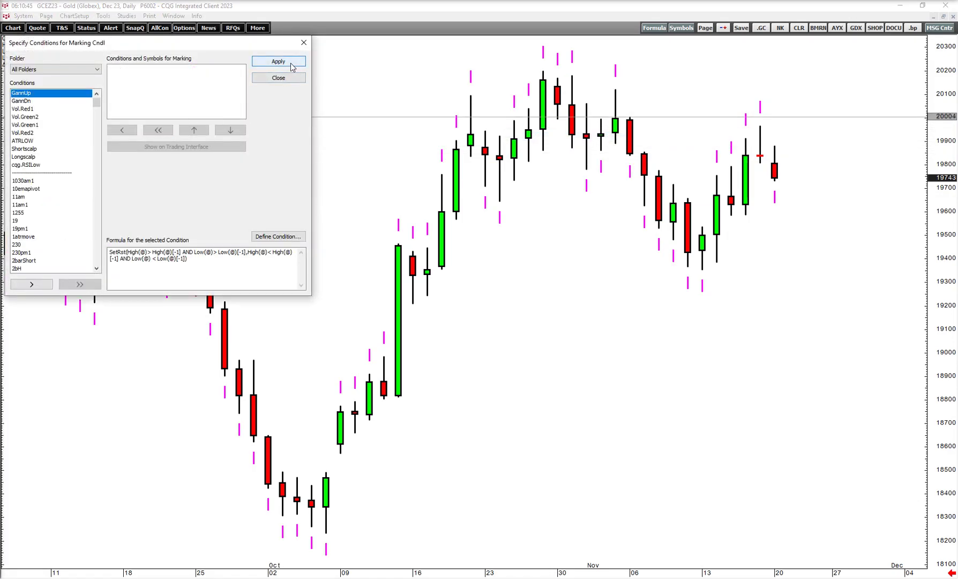
pyautogui.click(291, 64)
pyautogui.click(291, 79)
# Draw a short horizontal trend line at about 19810 along the 17 Nov low, from 16 Nov to 21 Nov
pyautogui.moveTo(540, 572); pyautogui.dragTo(501, 572)
pyautogui.moveTo(630, 240)
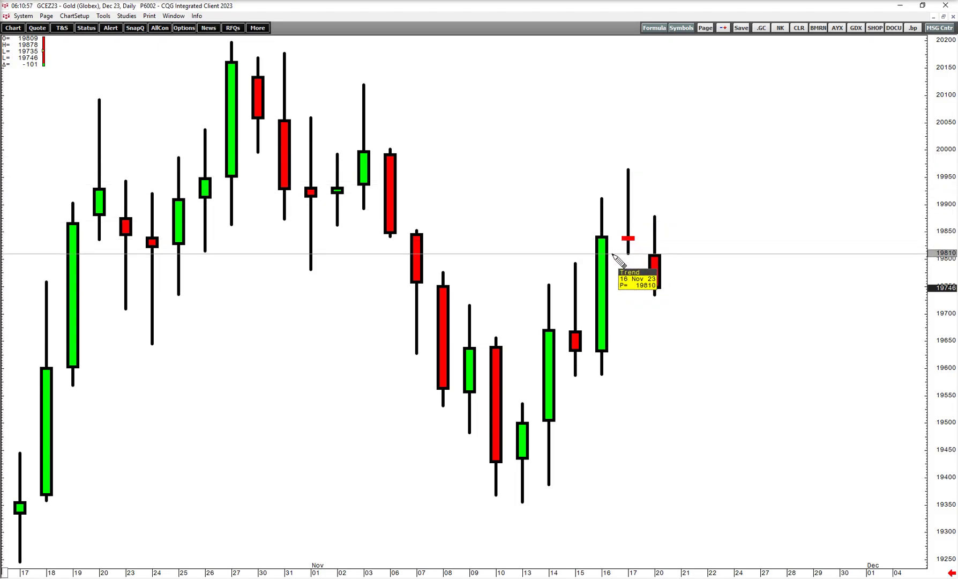
pyautogui.moveTo(613, 254); pyautogui.dragTo(672, 256)
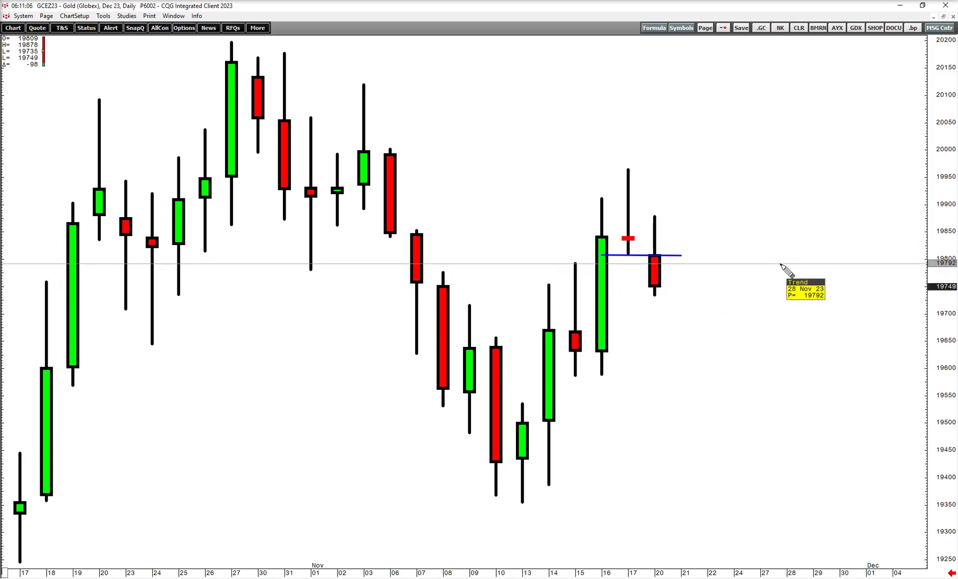
# Load the crude oil daily chart (CLE) and draw a horizontal trend line at about 7491 from the 8 Nov low to 29 Nov
pyautogui.press('Return')
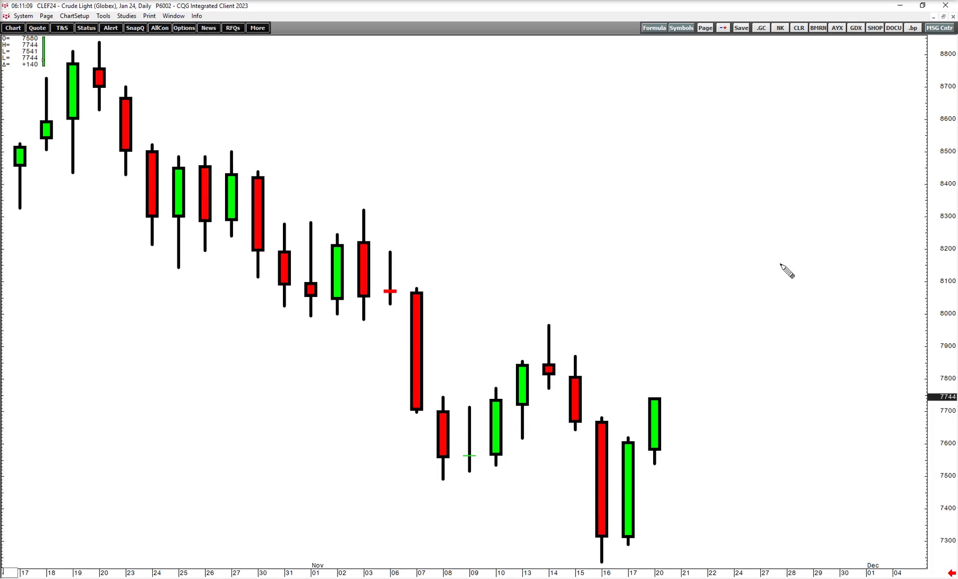
pyautogui.moveTo(743, 413); pyautogui.dragTo(785, 205)
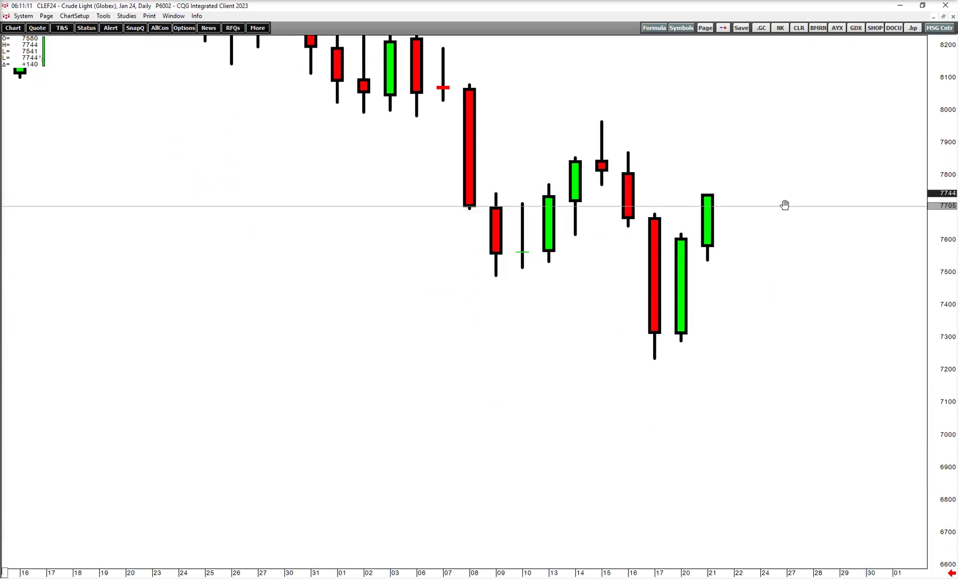
pyautogui.moveTo(485, 279)
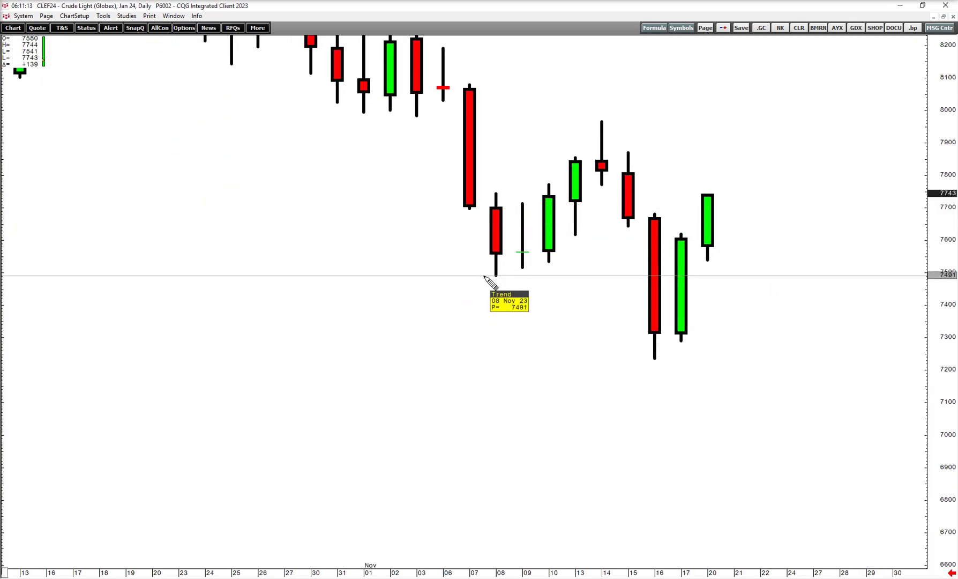
pyautogui.moveTo(486, 278); pyautogui.dragTo(870, 278)
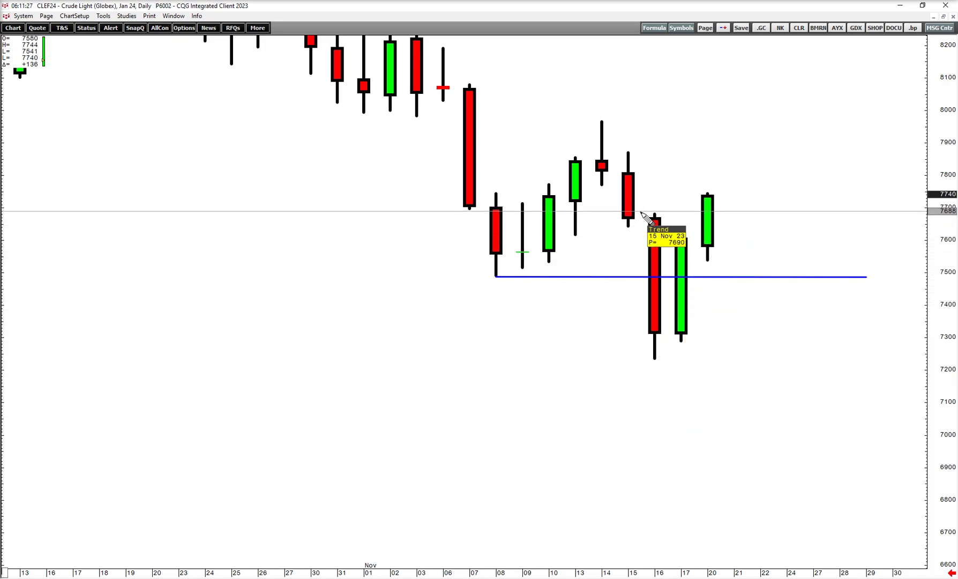
# Draw a second horizontal trend line at about 7688 along the 16 Nov high, from 15 Nov to 22 Nov
pyautogui.click(755, 212)
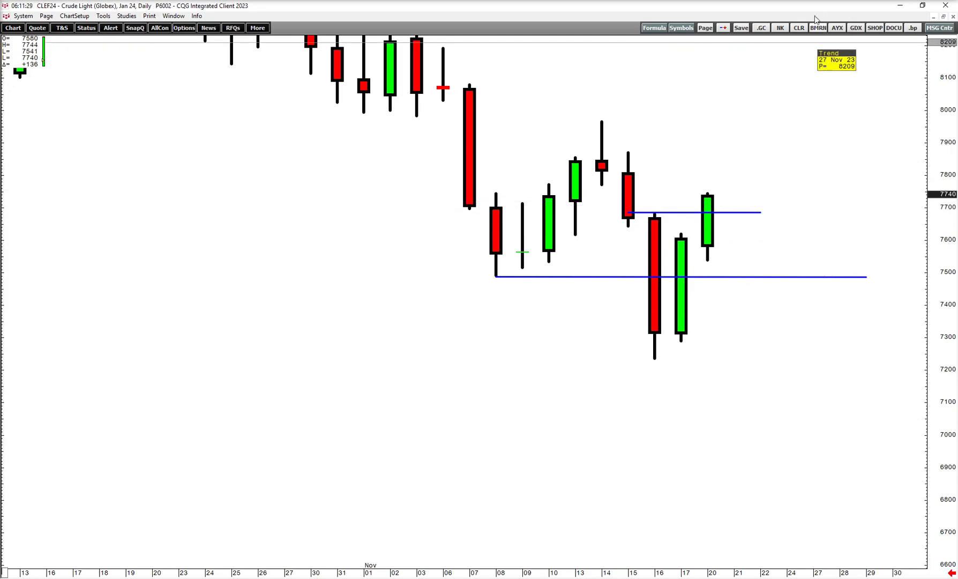
pyautogui.moveTo(935, 99); pyautogui.dragTo(936, 153)
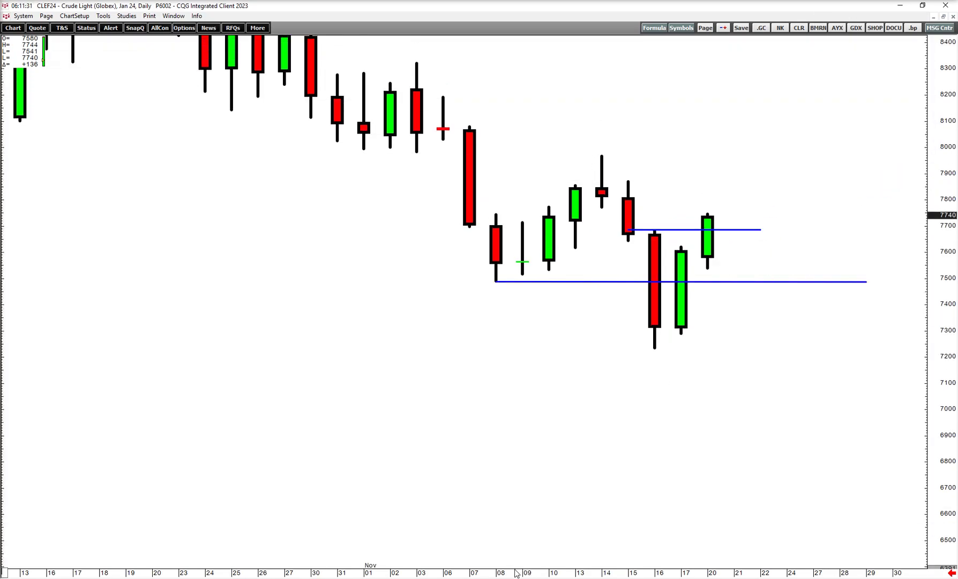
pyautogui.moveTo(516, 574); pyautogui.dragTo(599, 568)
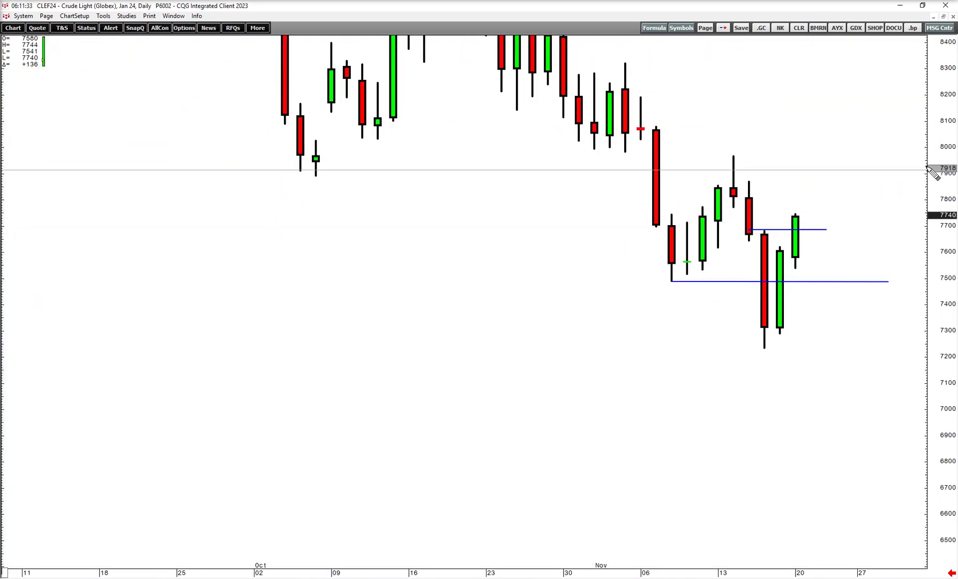
pyautogui.moveTo(932, 172); pyautogui.dragTo(710, 222)
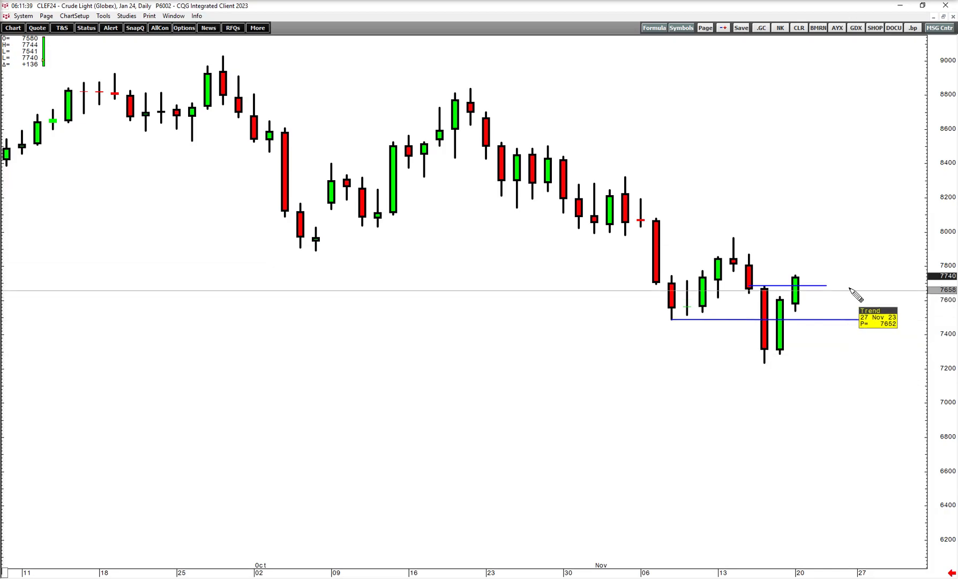
# Switch the crude oil chart to 15-minute bars and examine price action around the horizontal level drawn from the 16 Nov high
pyautogui.click(842, 219)
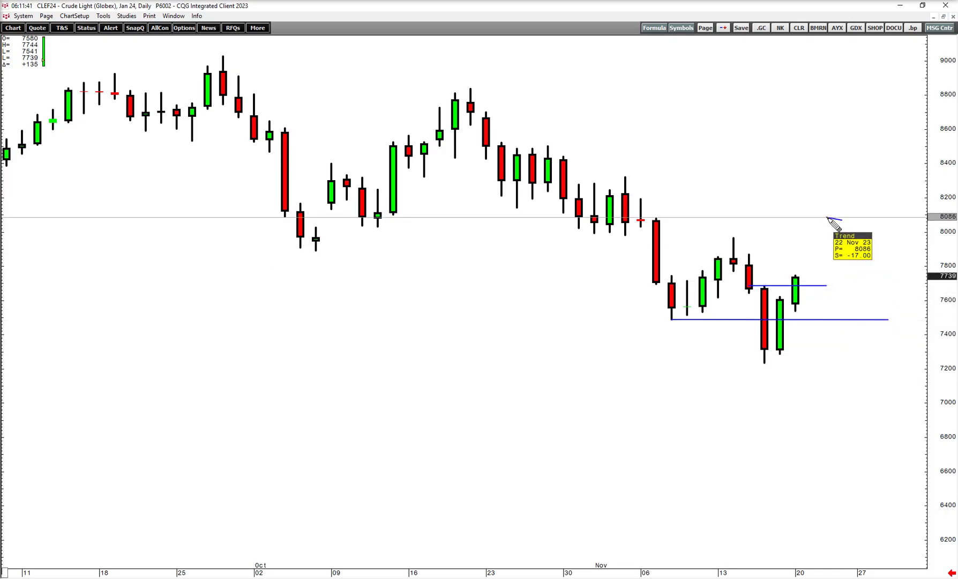
pyautogui.write('5')
pyautogui.press('Return')
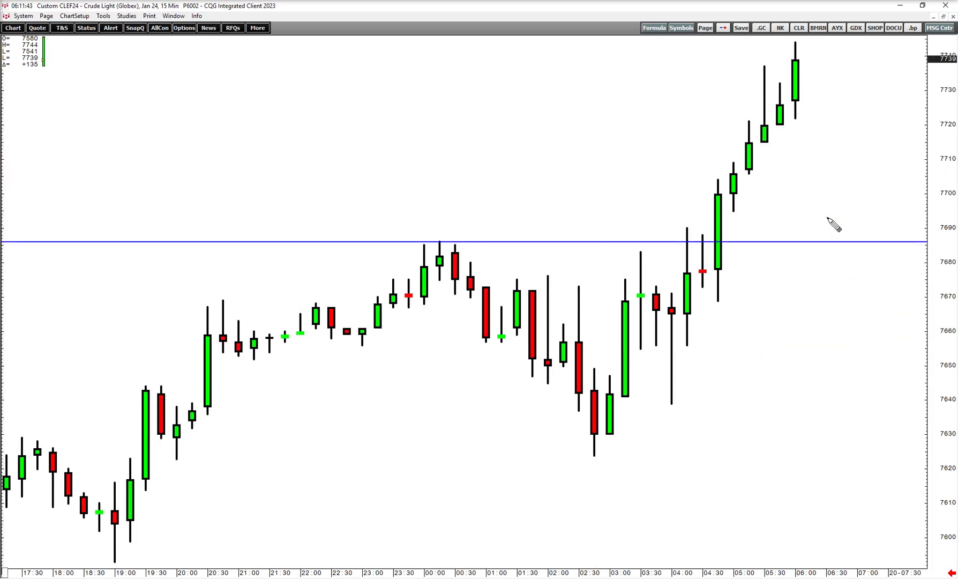
pyautogui.moveTo(950, 92); pyautogui.dragTo(951, 199)
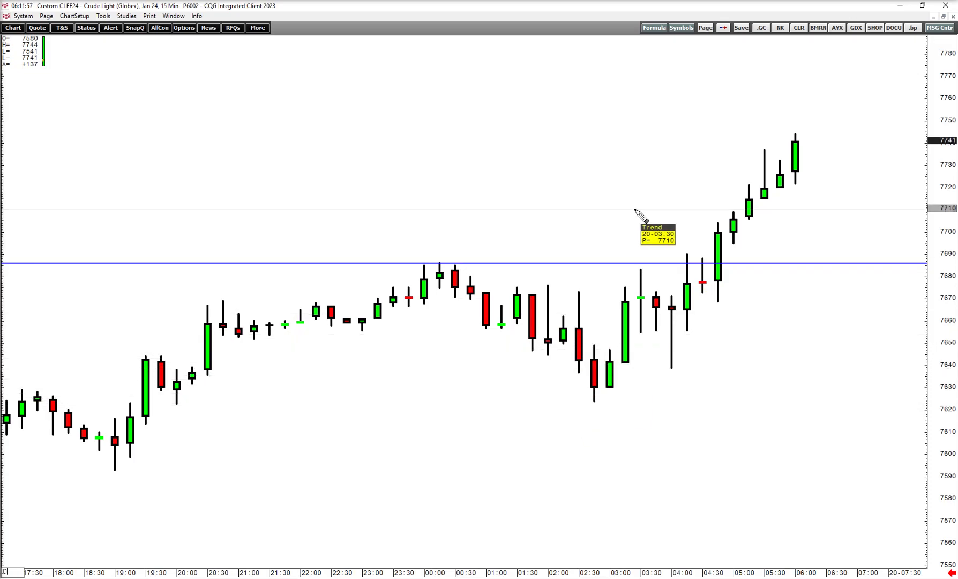
# Return to the crude oil daily chart and draw a horizontal trend line at about 8837 from the 20 Oct high to 29 Nov
pyautogui.press('Return')
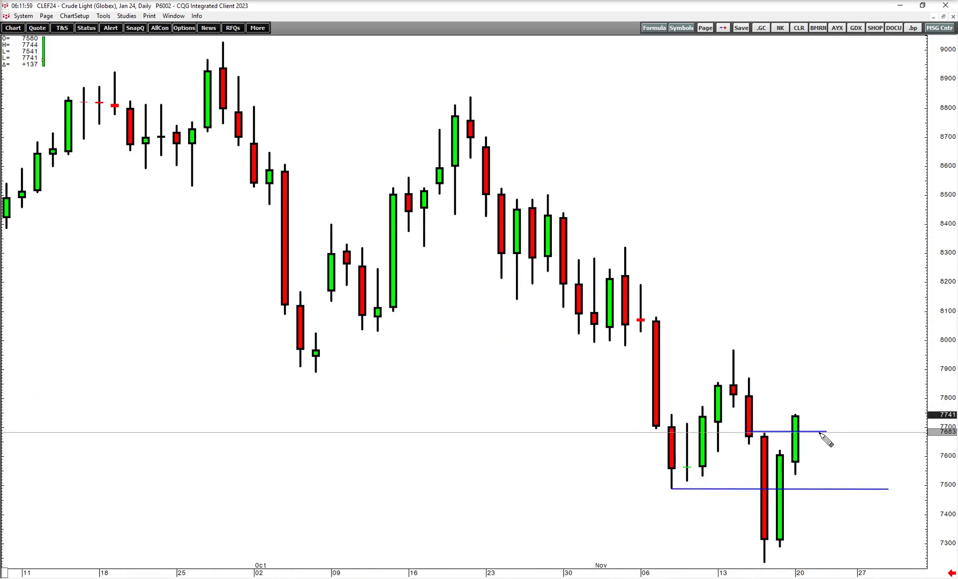
pyautogui.moveTo(17, 257)
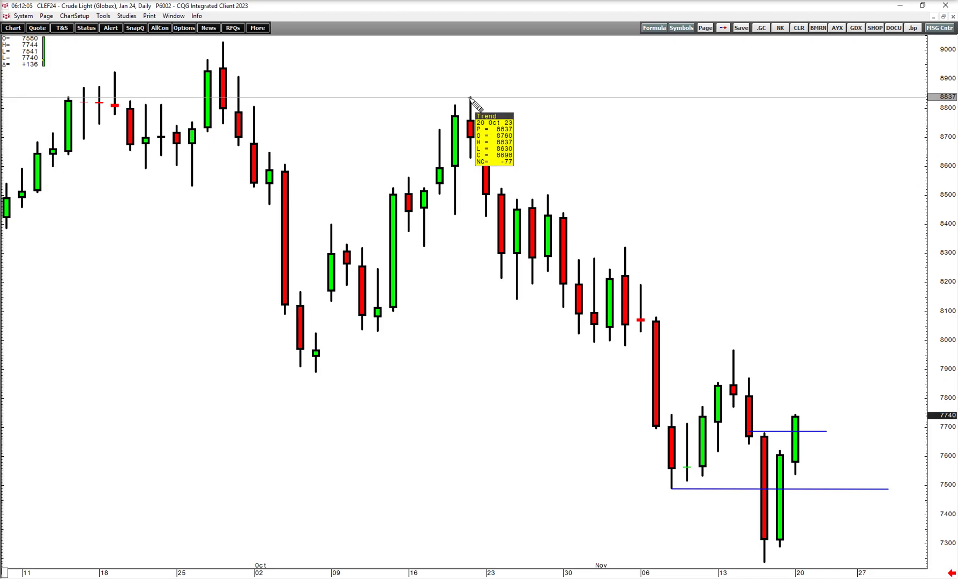
pyautogui.moveTo(471, 98); pyautogui.dragTo(888, 99)
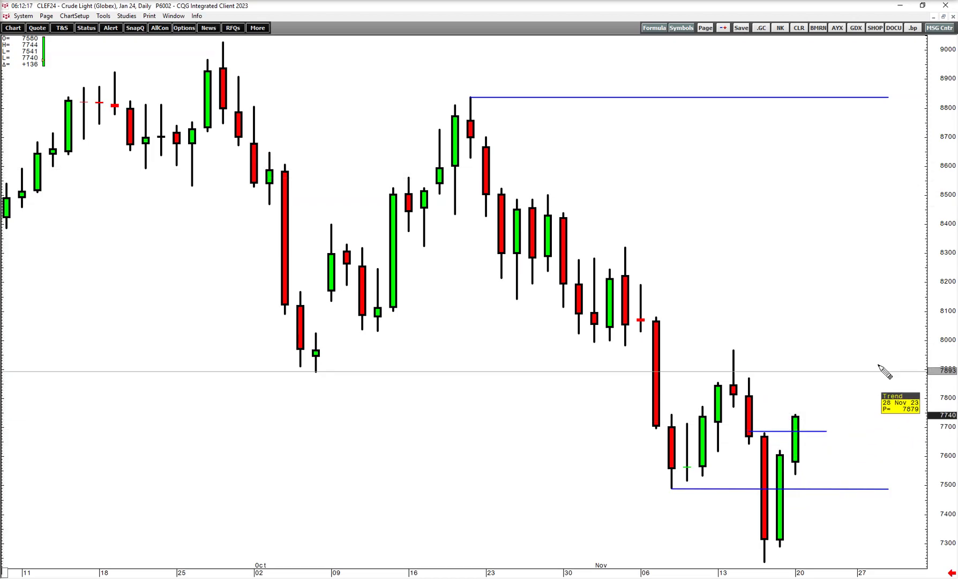
pyautogui.moveTo(935, 281); pyautogui.dragTo(935, 343)
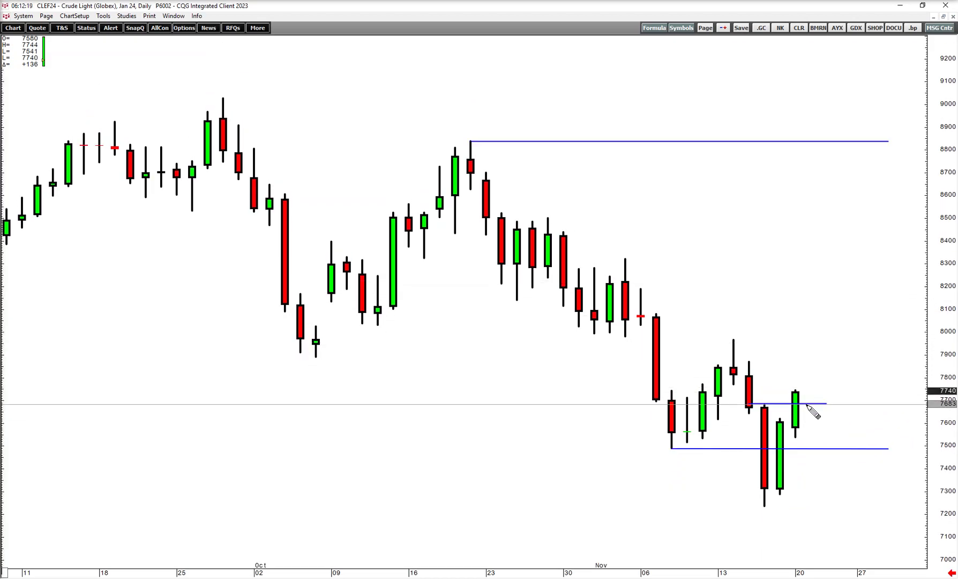